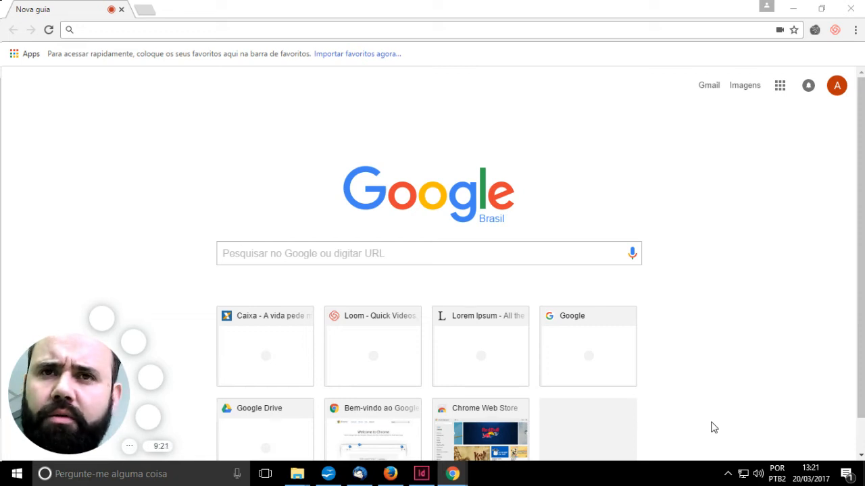
Switch to InDesign and view the two-column page layout at 100% zoom.
left_click(421, 473)
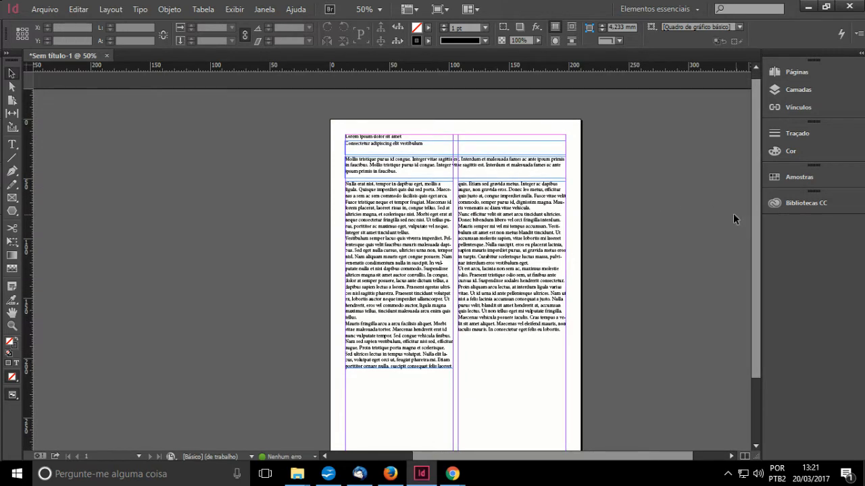
scroll(732, 213, "down", 2)
scroll(732, 212, "up", 2)
key("ctrl+1")
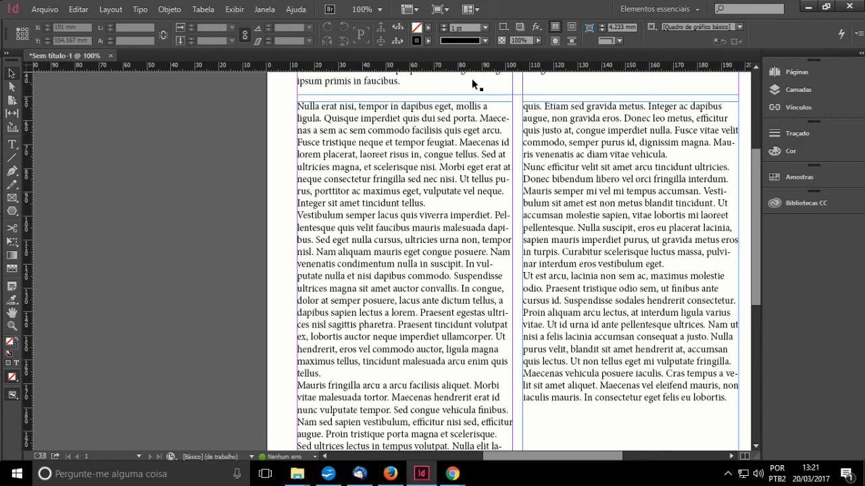
scroll(658, 189, "up", 5)
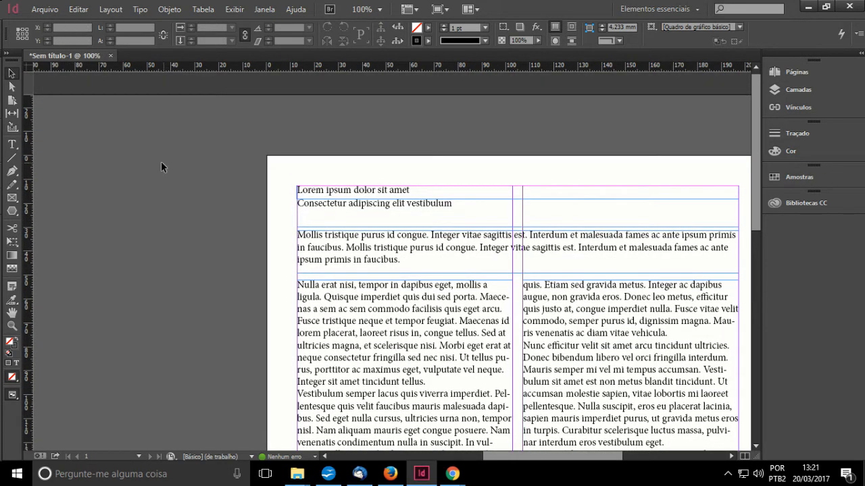
scroll(161, 161, "down", 1)
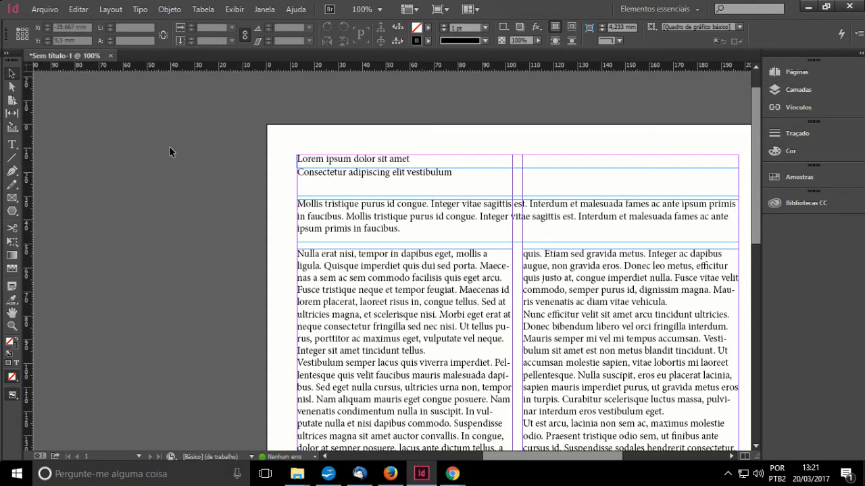
scroll(168, 139, "down", 3)
scroll(168, 137, "up", 4)
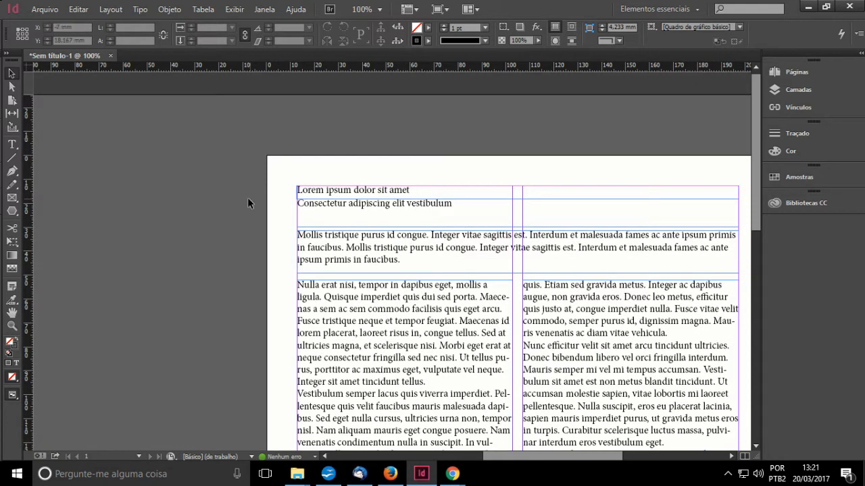
left_click(367, 195)
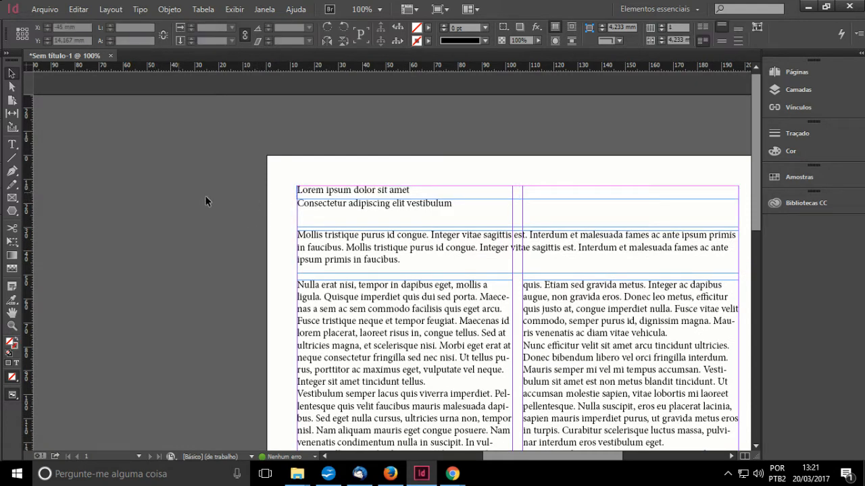
left_click(299, 209)
scroll(142, 240, "down", 2)
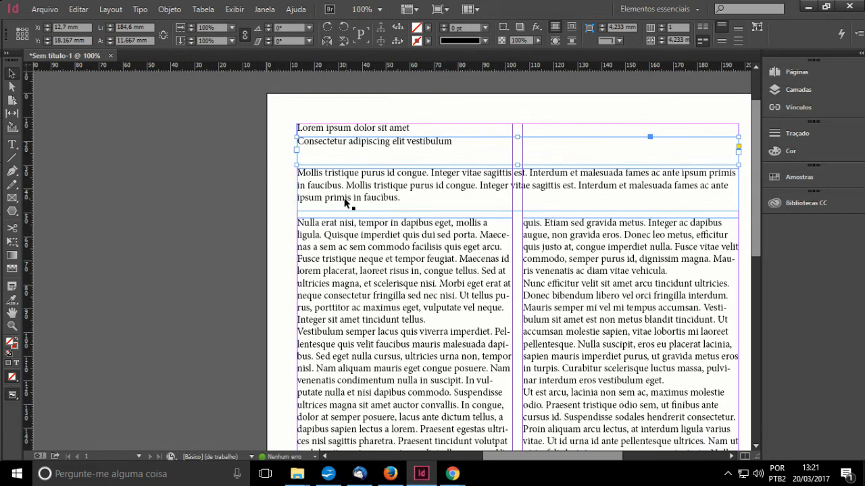
left_click(473, 303)
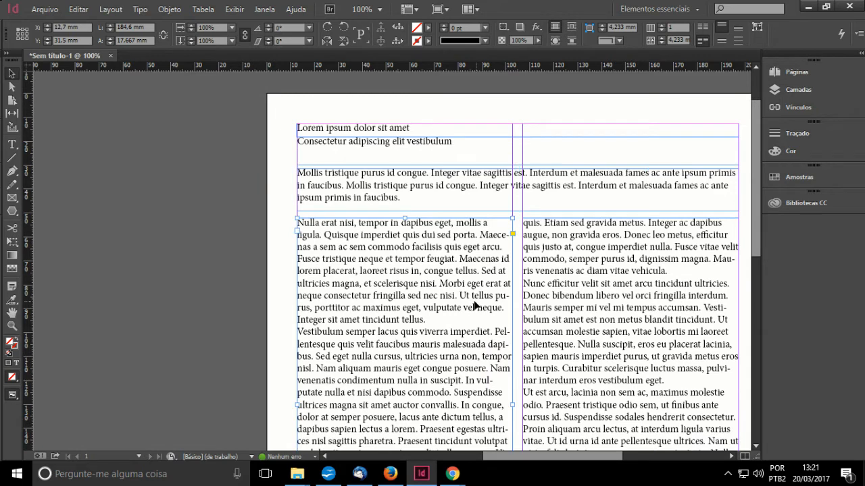
left_click(286, 226)
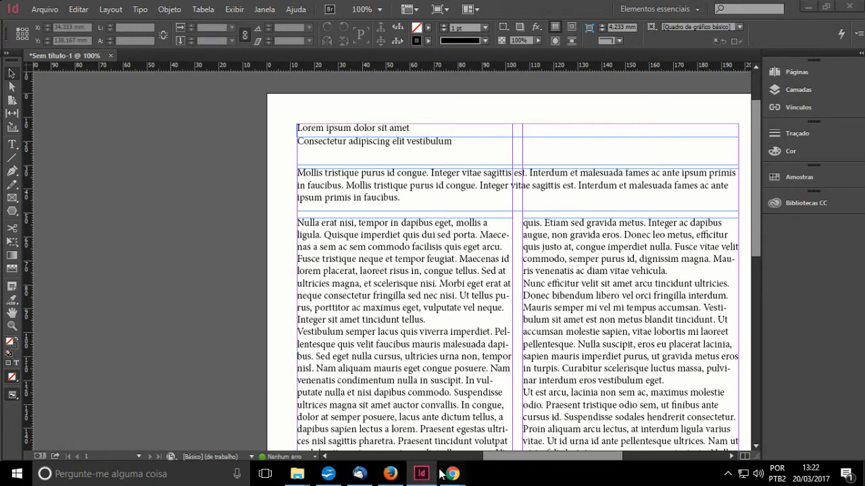
mouse_move(443, 475)
left_click(354, 439)
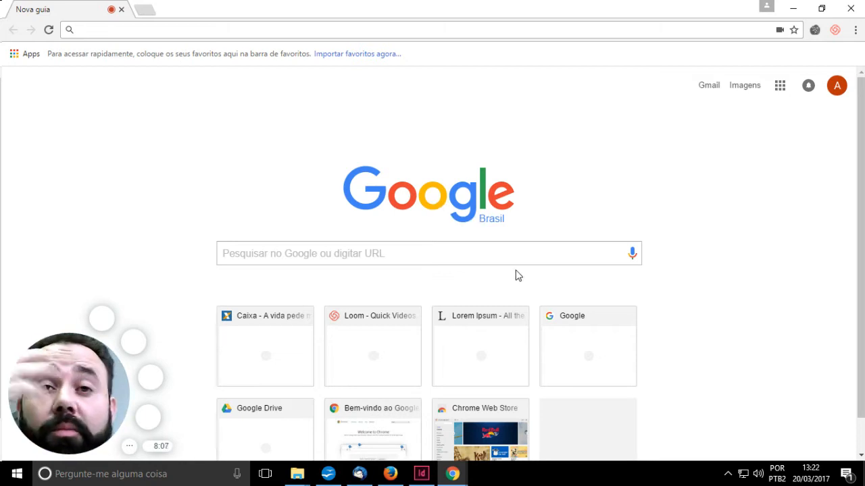
left_click(408, 480)
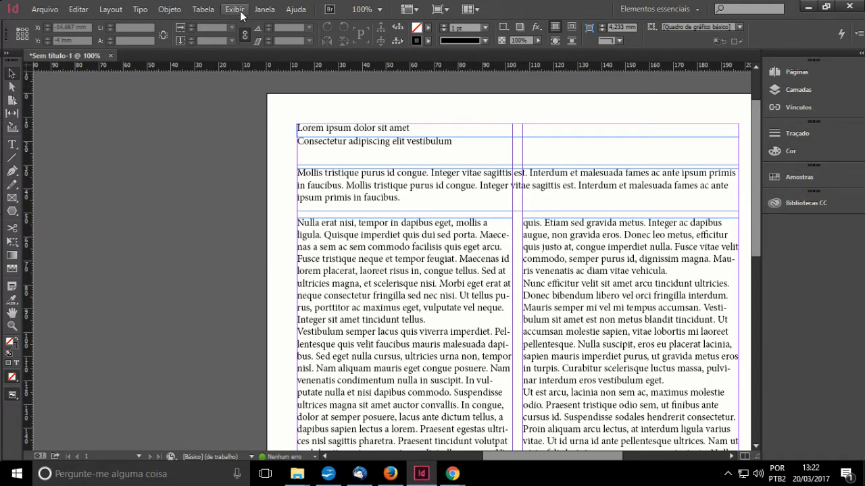
Open the Paragraph Styles panel and float it beside the page.
left_click(263, 10)
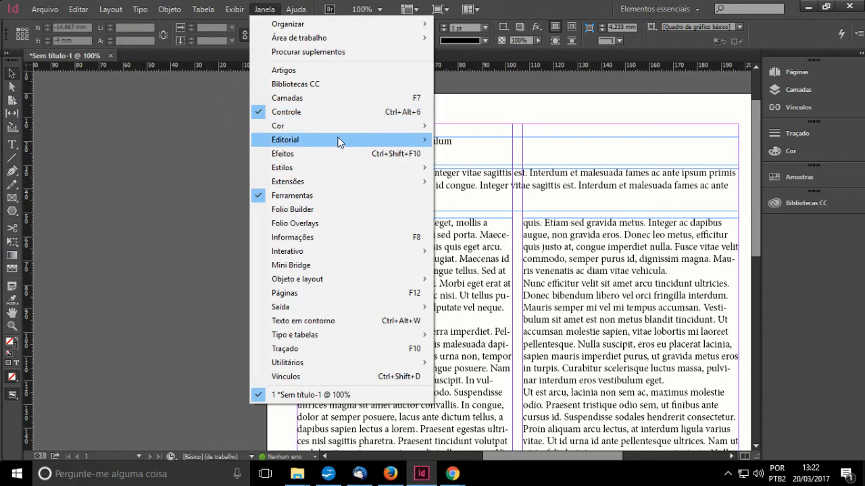
mouse_move(345, 166)
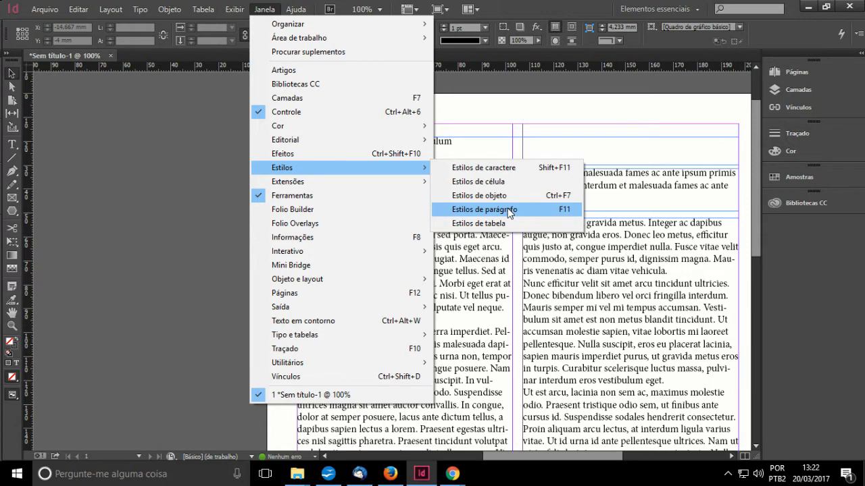
left_click(507, 210)
left_click_drag(617, 95, 145, 86)
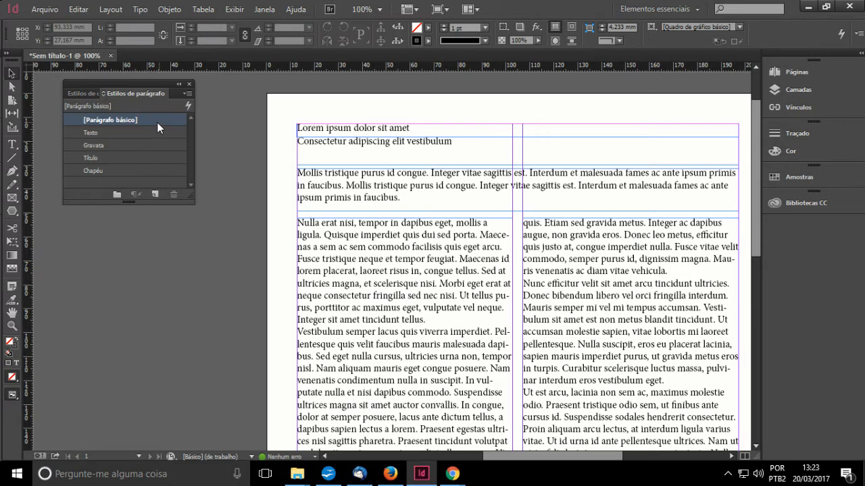
Apply the Chapéu paragraph style to the frame holding the 'Lorem ipsum dolor sit amet' line.
left_click(362, 135)
left_click(363, 136)
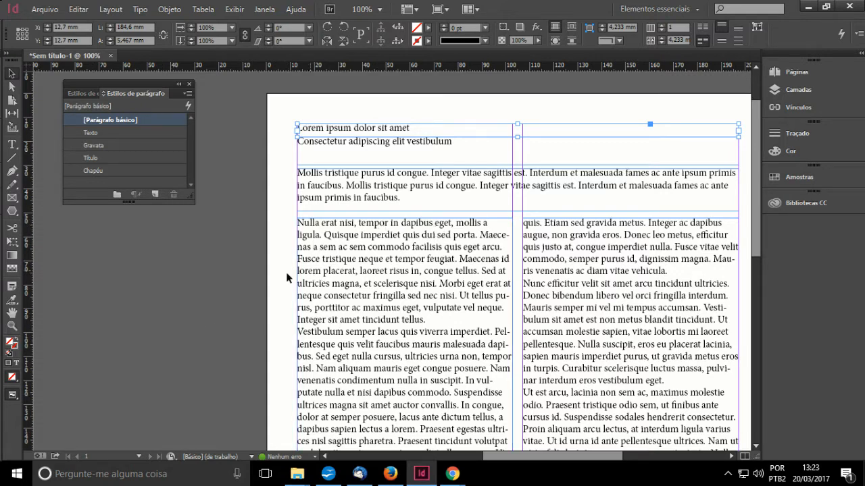
double_click(343, 128)
left_click_drag(372, 128, 296, 128)
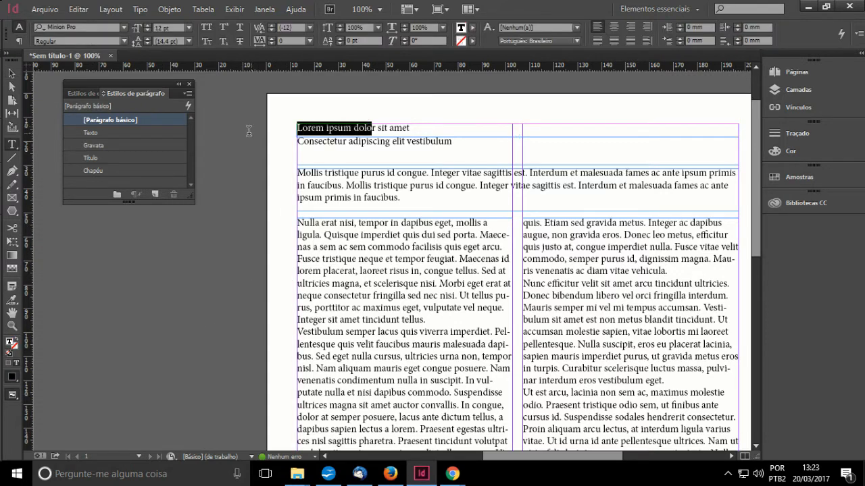
left_click(419, 126)
left_click(393, 128)
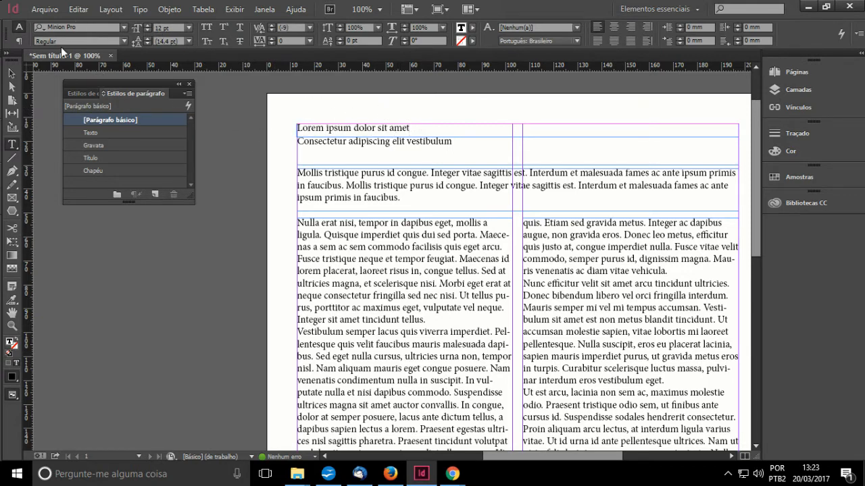
left_click(10, 74)
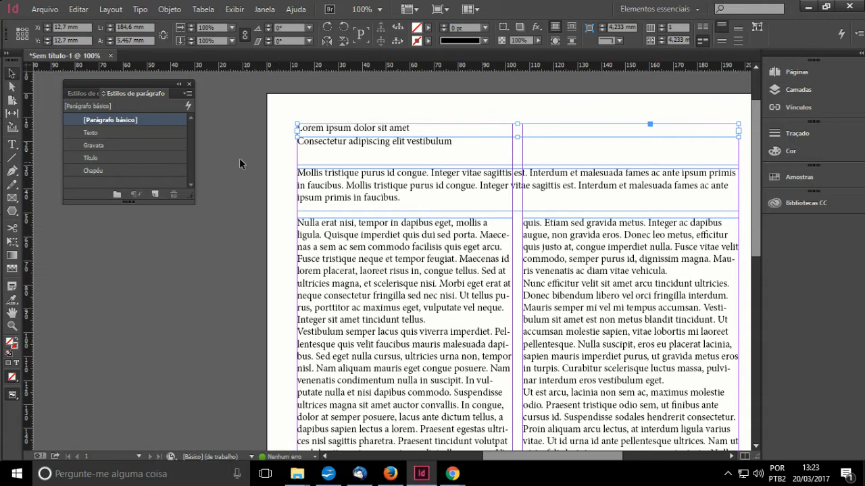
left_click(327, 136)
left_click(93, 171)
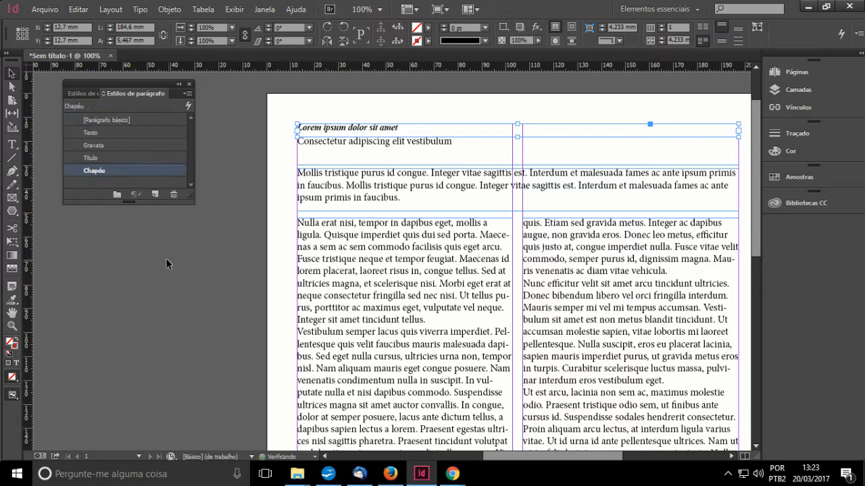
Apply the Título paragraph style to the 'Consectetur adipiscing elit vestibulum' headline frame.
double_click(333, 125)
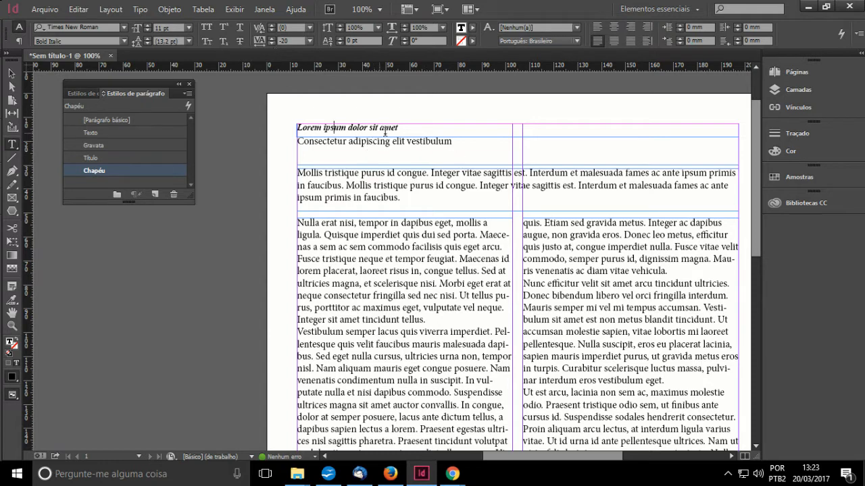
left_click(11, 73)
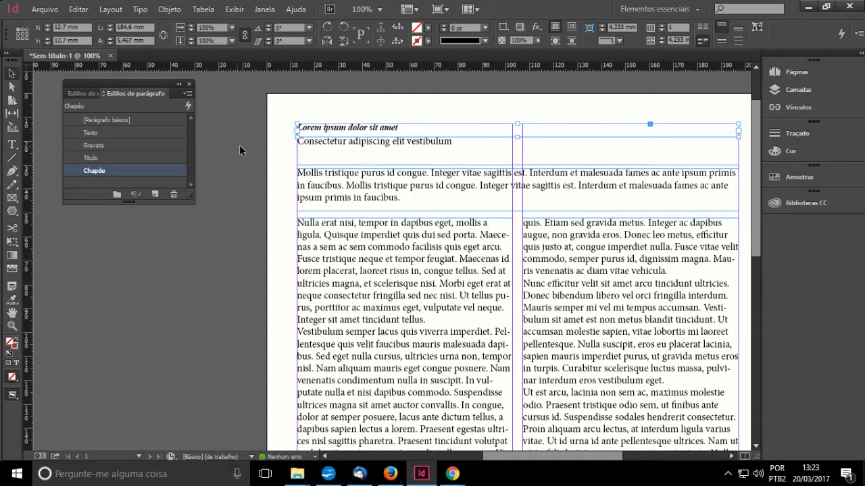
left_click(327, 146)
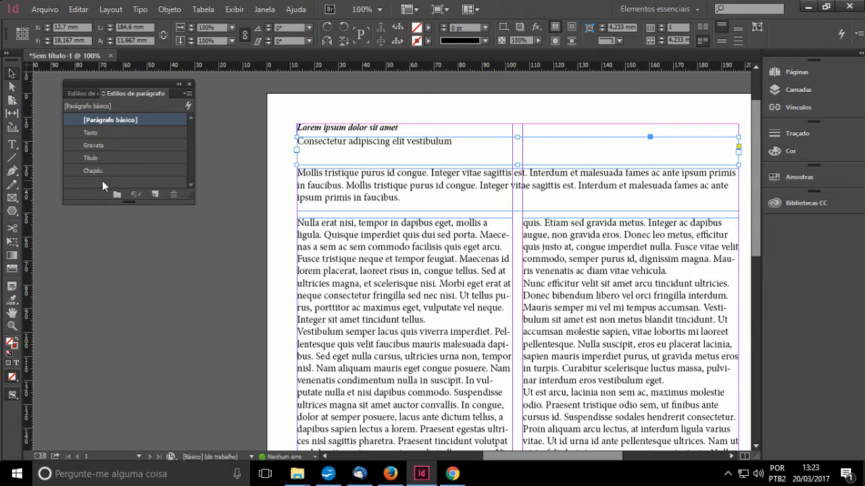
left_click(85, 158)
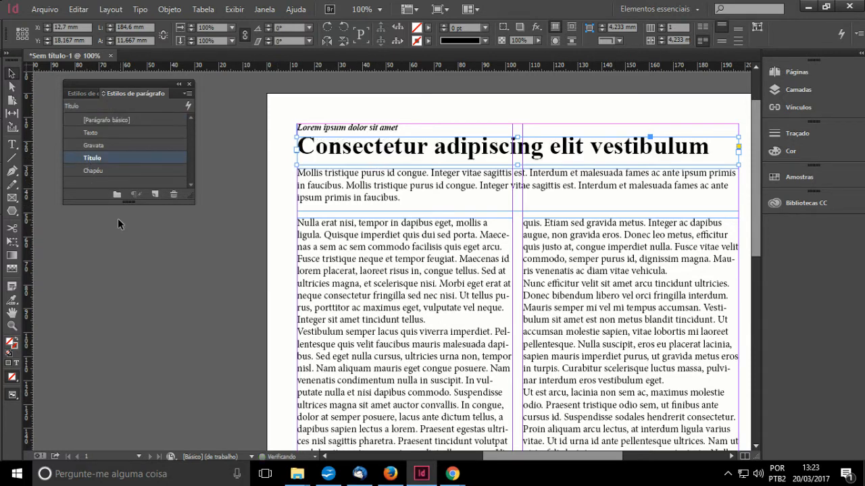
Apply the Gravata paragraph style to the intro paragraph frame below the headline.
left_click(375, 193)
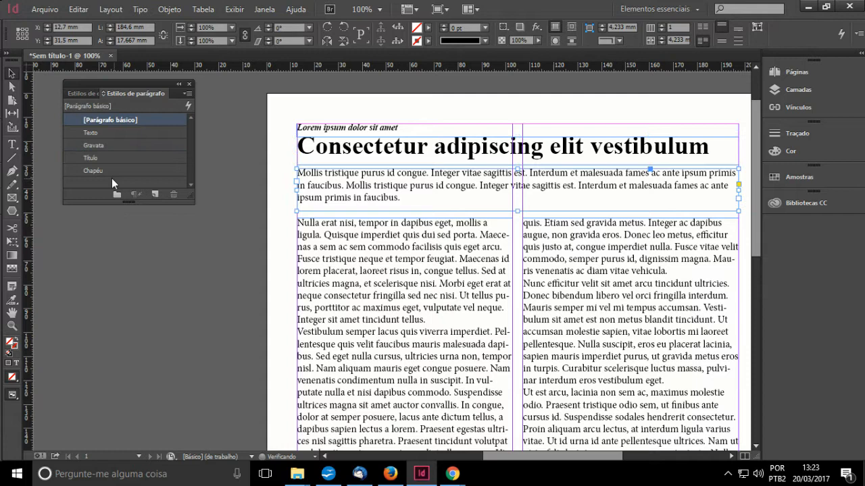
left_click(92, 146)
Select all the body text in the two-column frame and apply the Texto paragraph style.
left_click(410, 254)
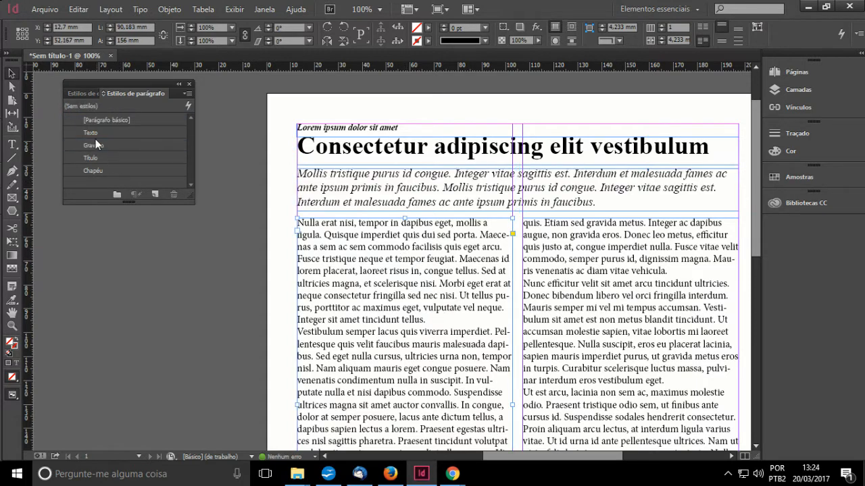
left_click(92, 134)
left_click(99, 136)
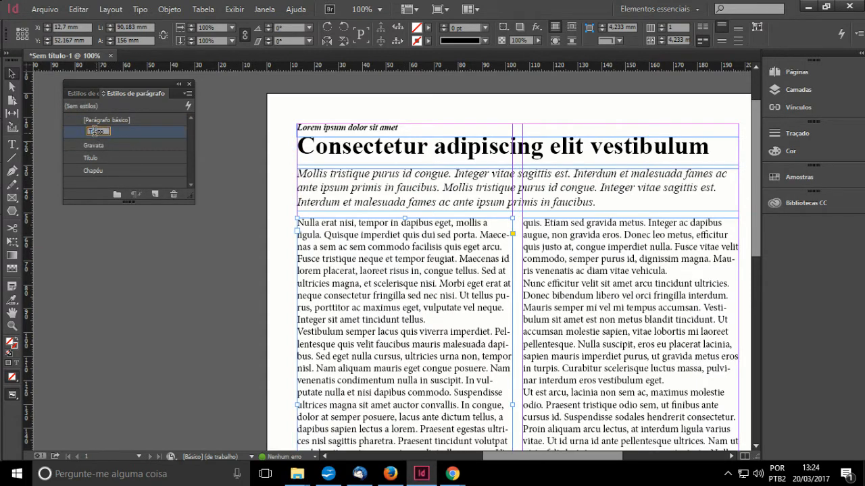
double_click(435, 308)
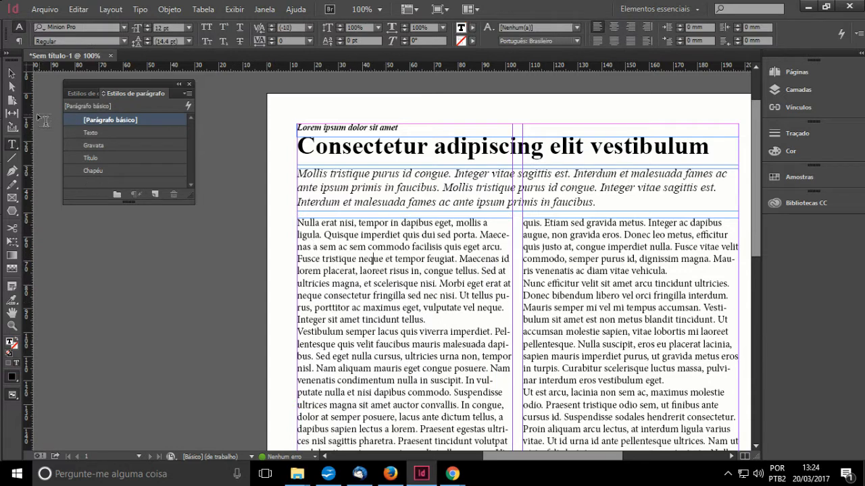
left_click(12, 73)
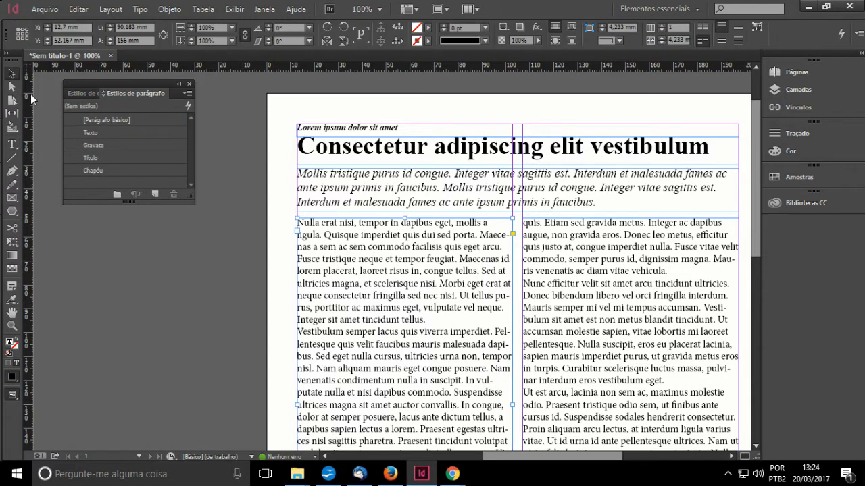
left_click(88, 135)
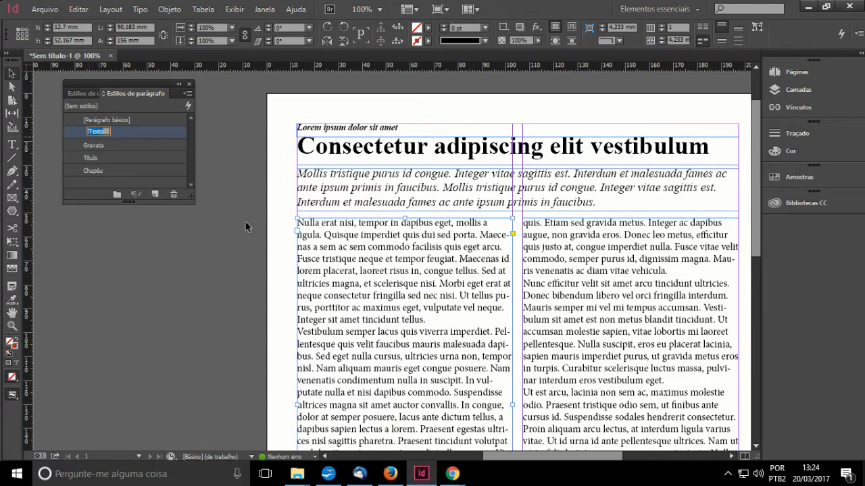
double_click(397, 269)
key("ctrl+a")
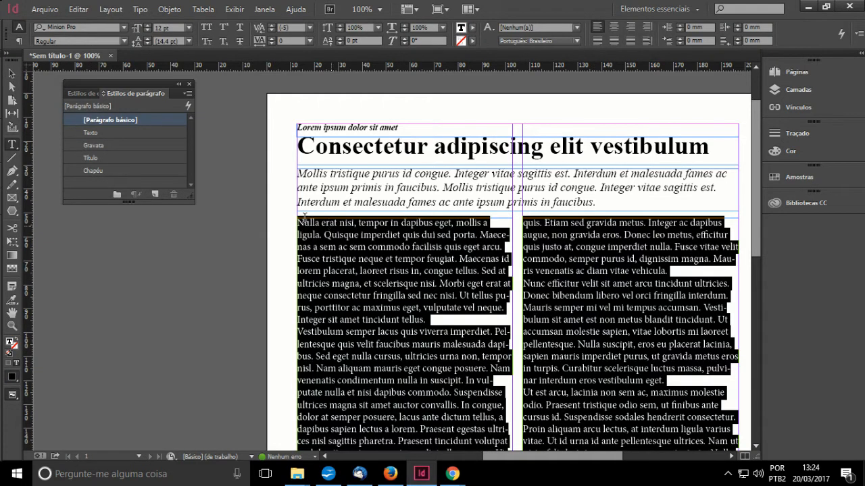
left_click(92, 133)
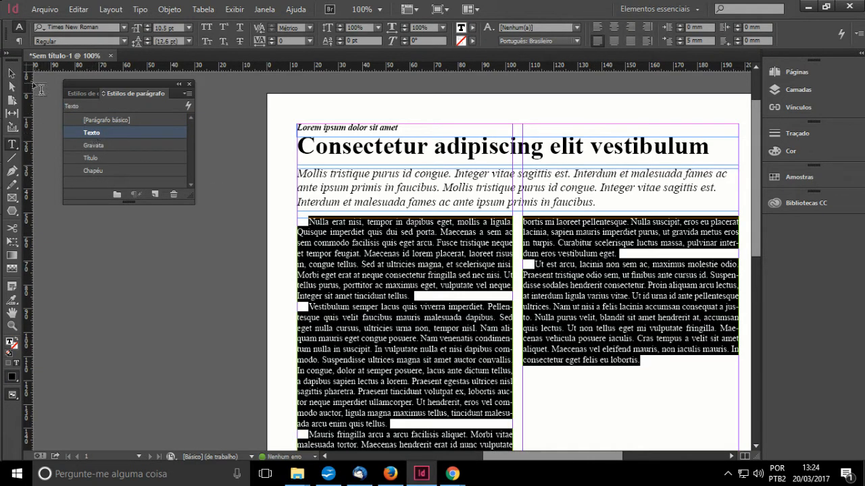
left_click(12, 76)
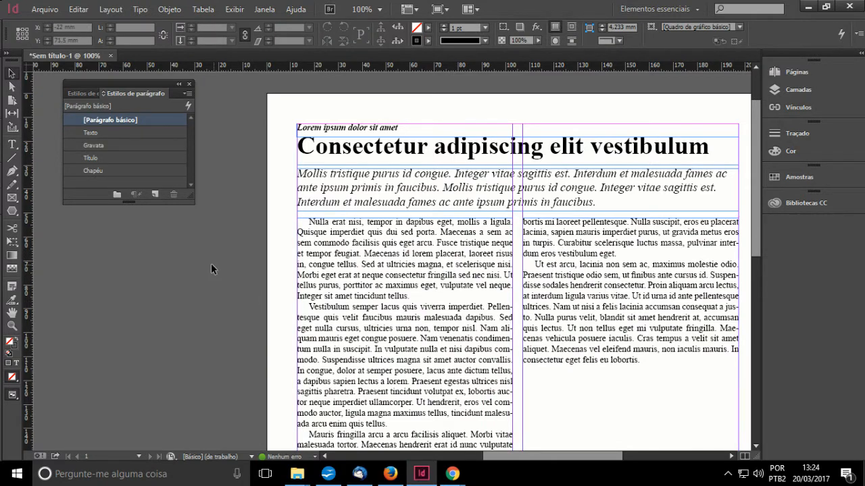
Shorten the left body text frame to about 119 mm high, balancing the text across both columns.
scroll(442, 248, "down", 2)
left_click(348, 231)
scroll(428, 360, "down", 6)
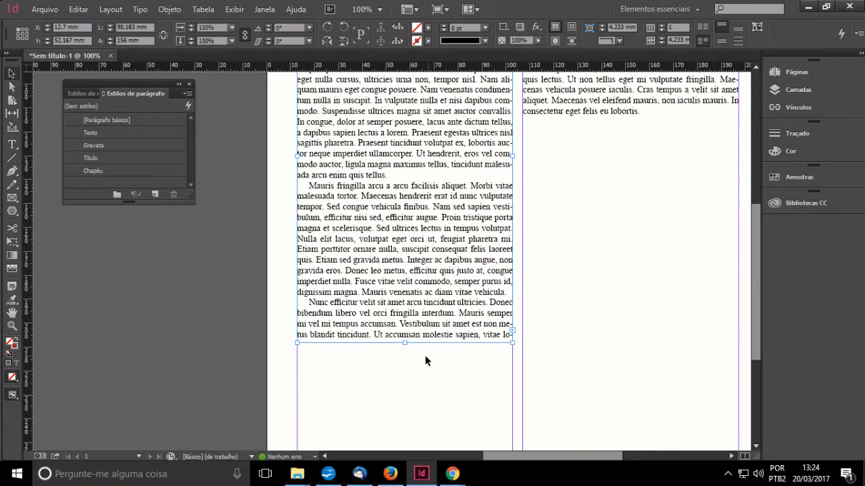
left_click_drag(404, 342, 407, 316)
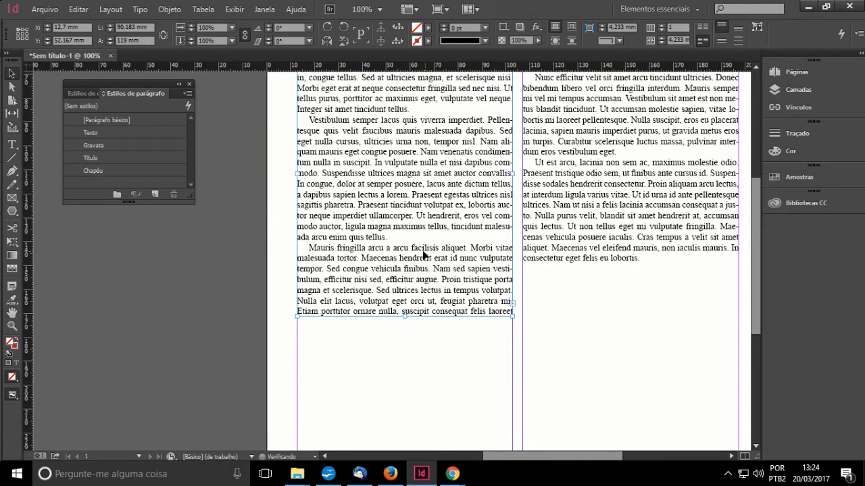
left_click_drag(409, 301, 410, 297)
scroll(236, 244, "up", 3)
left_click(236, 243)
scroll(235, 244, "up", 2)
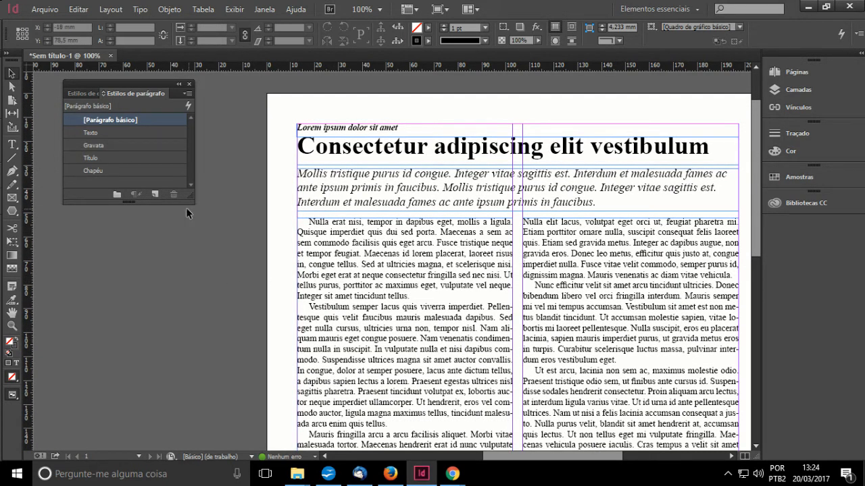
left_click(265, 9)
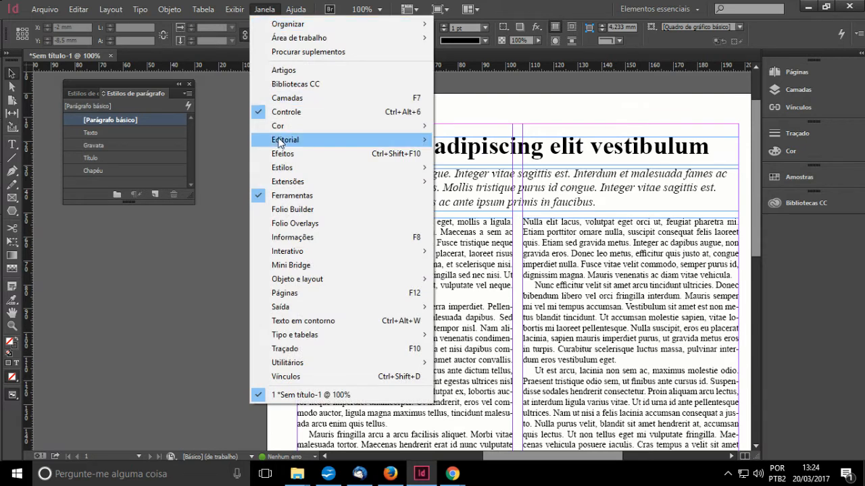
mouse_move(341, 168)
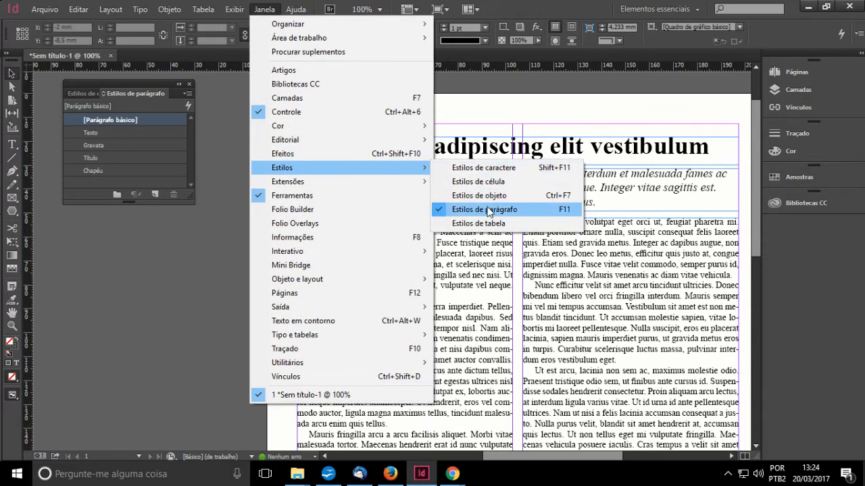
left_click(191, 175)
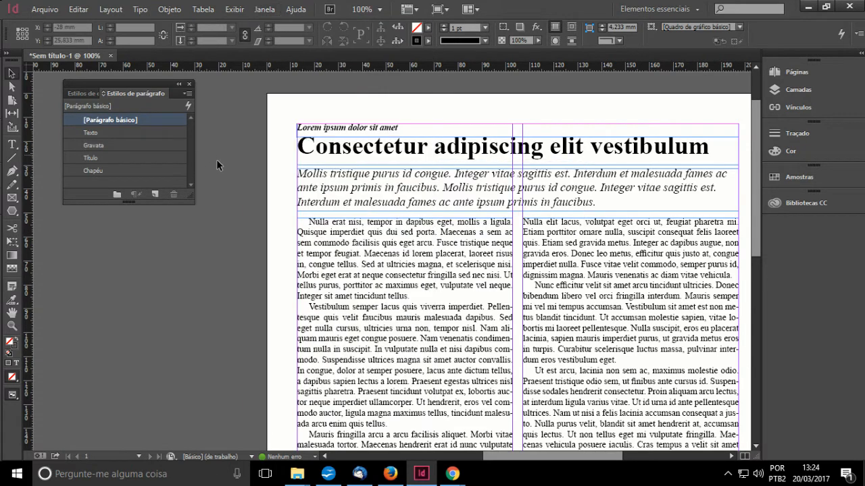
Create a new paragraph style named Olho1.
left_click(187, 95)
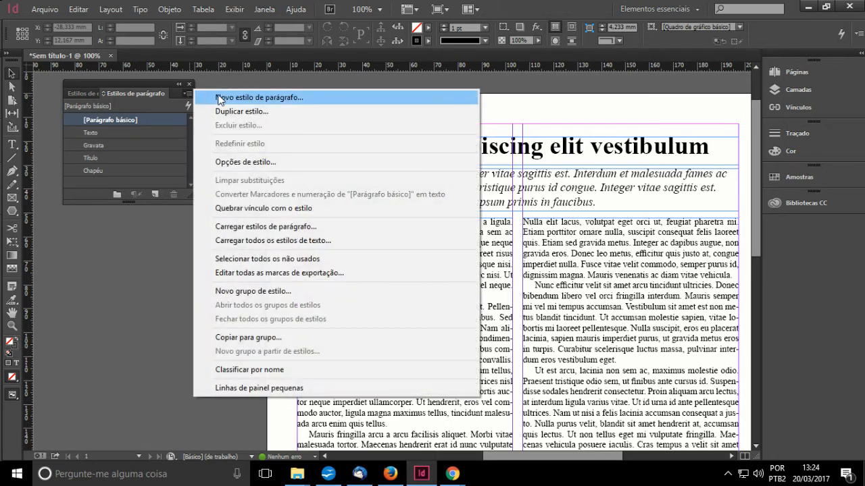
left_click(220, 95)
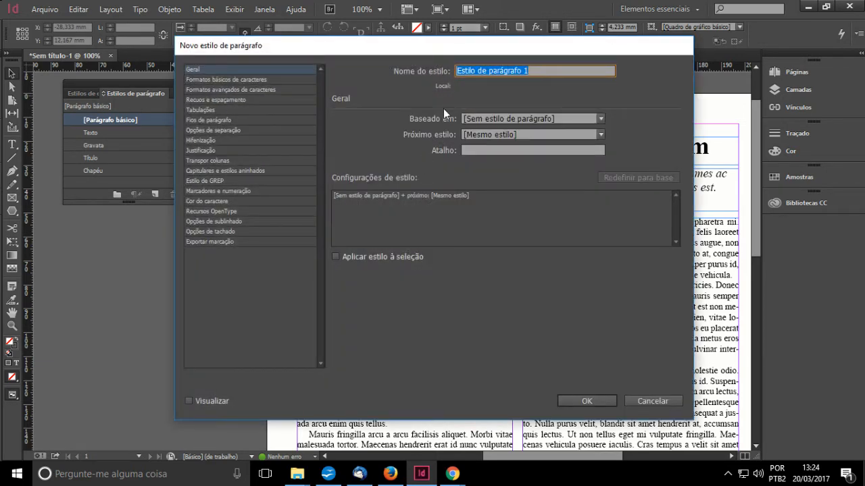
left_click_drag(466, 53, 402, 266)
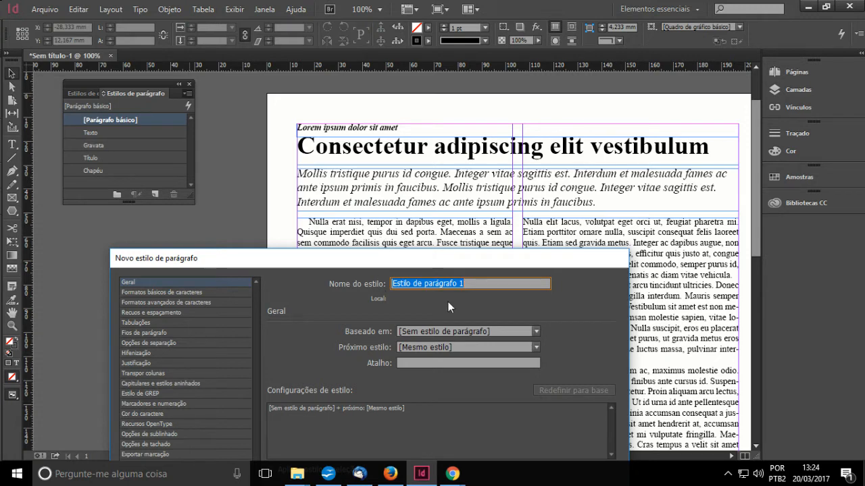
left_click(444, 283)
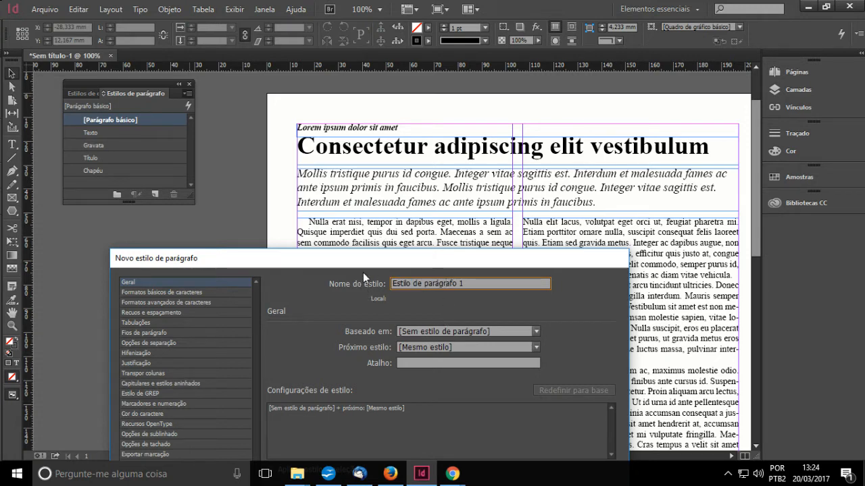
left_click_drag(363, 273, 363, 254)
left_click(412, 311)
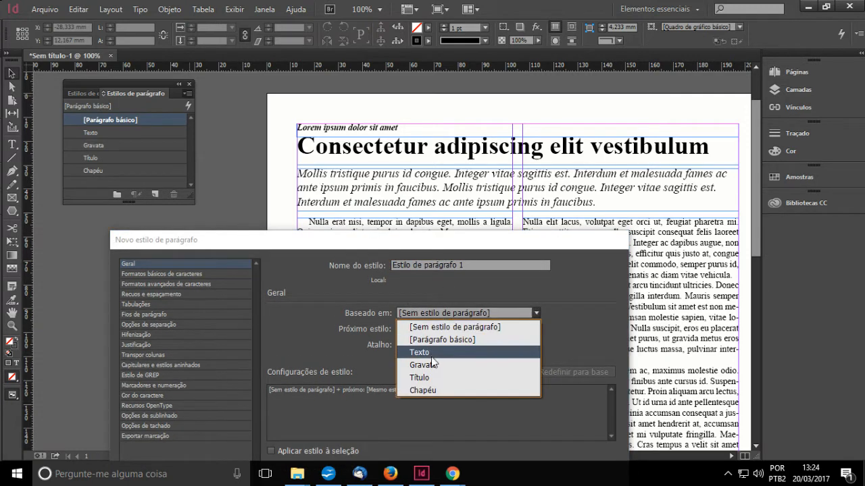
left_click(367, 315)
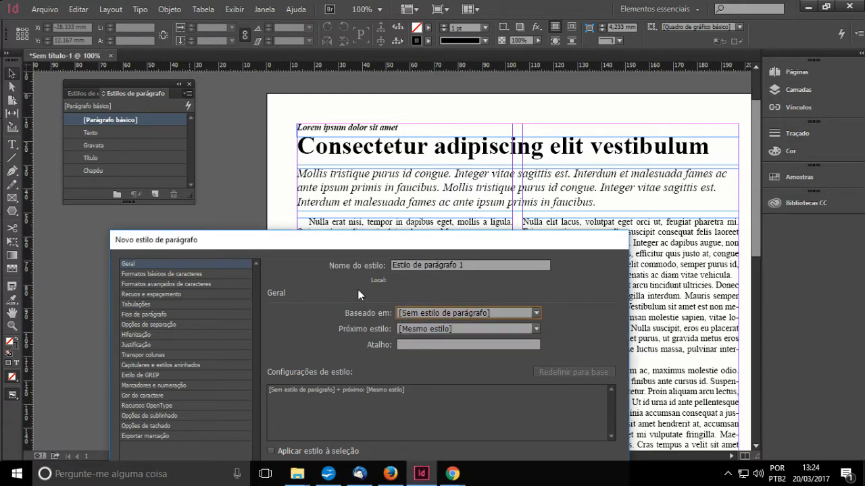
left_click_drag(366, 246, 420, 125)
left_click_drag(526, 143, 268, 131)
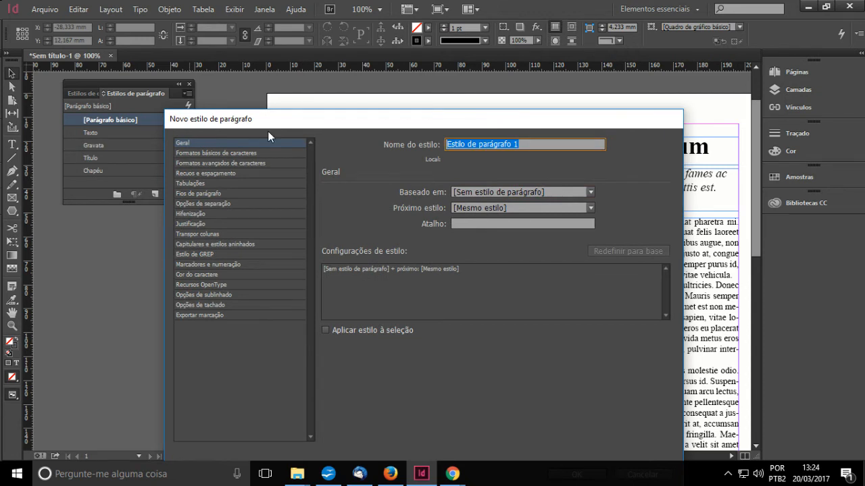
type("Olho1")
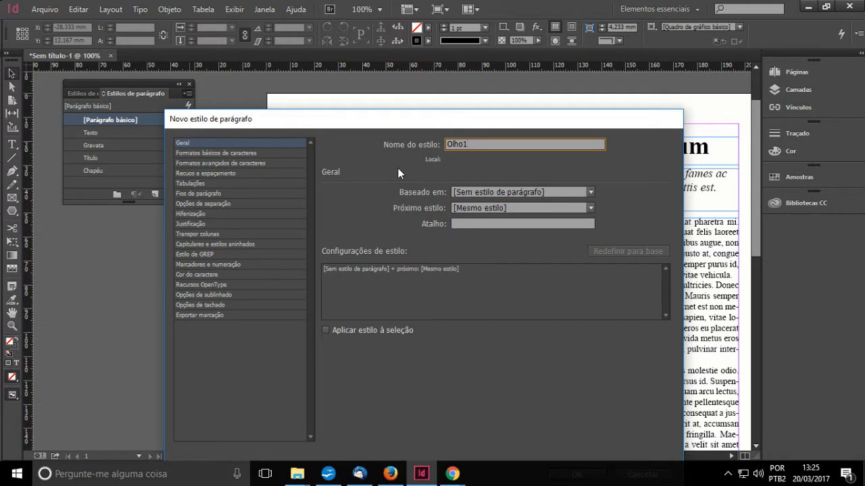
Set the Olho1 style's character format to Times New Roman Italic at 16 pt.
left_click(192, 153)
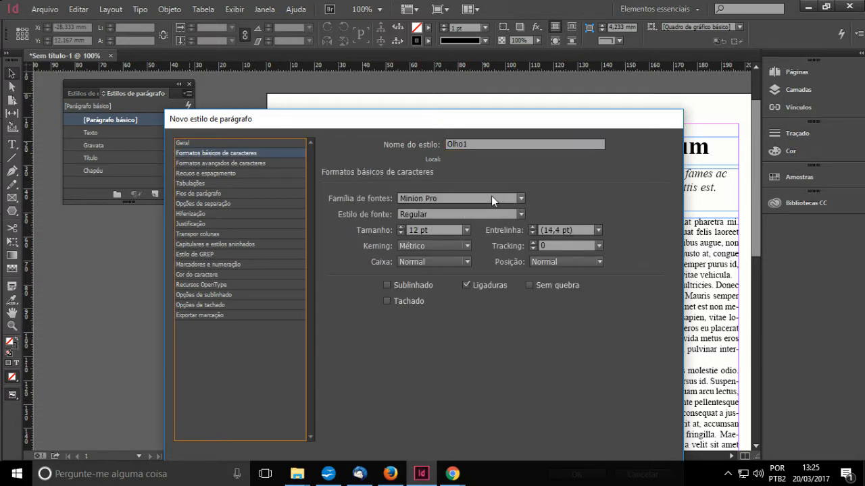
left_click_drag(491, 198, 318, 184)
type("Times New Roman")
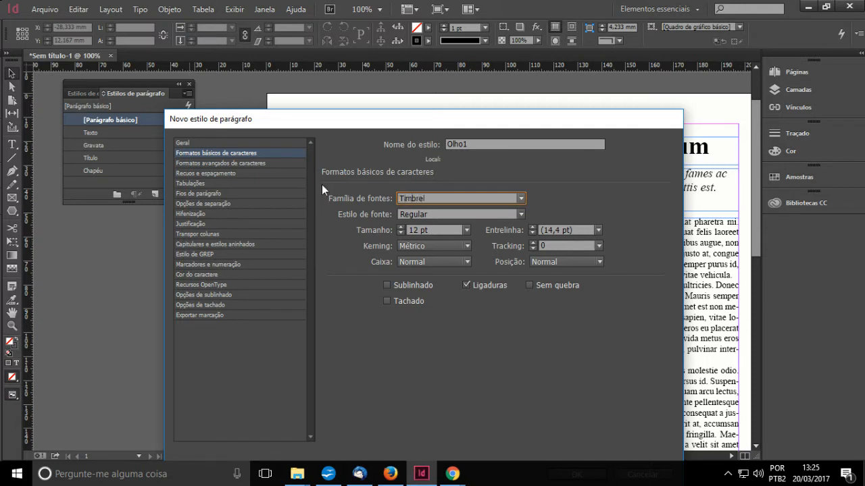
left_click(503, 214)
left_click(521, 216)
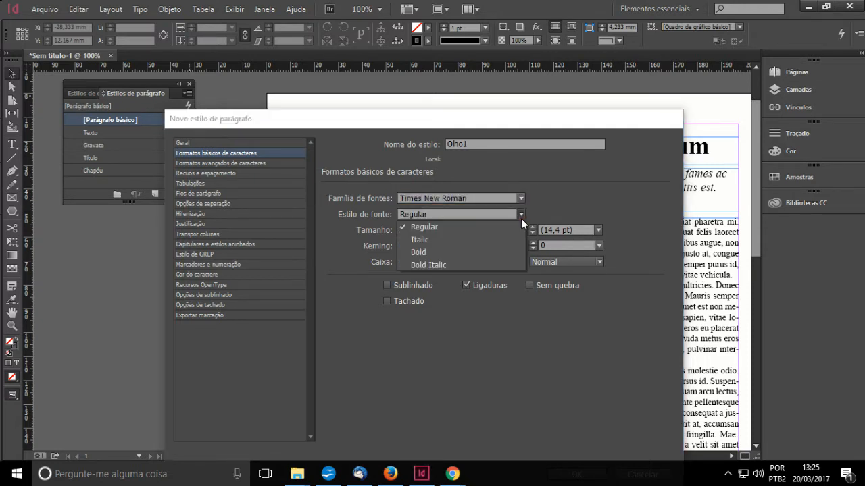
left_click(458, 238)
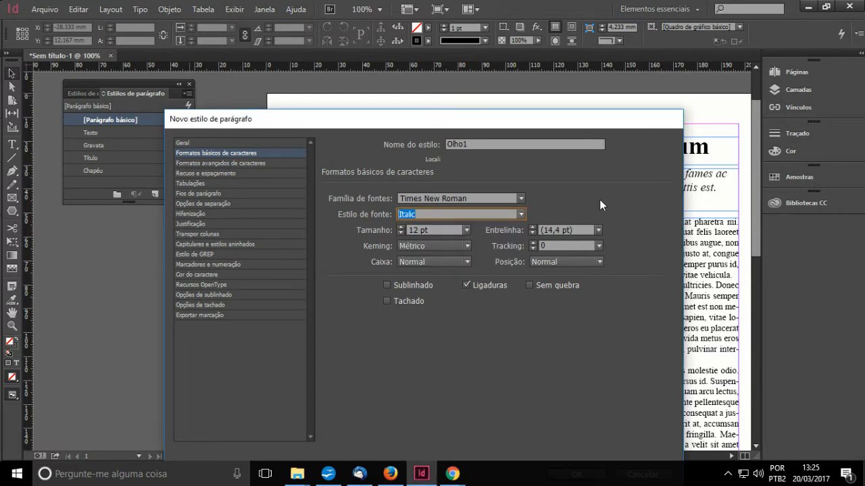
left_click(399, 227)
left_click(398, 226)
left_click(420, 230)
left_click(569, 230)
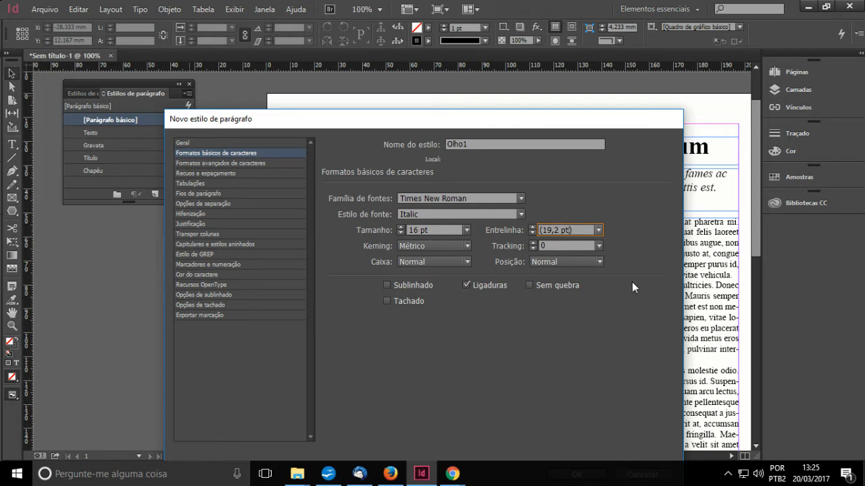
Set the Olho1 style's alignment to Centro and confirm the new style.
left_click(199, 164)
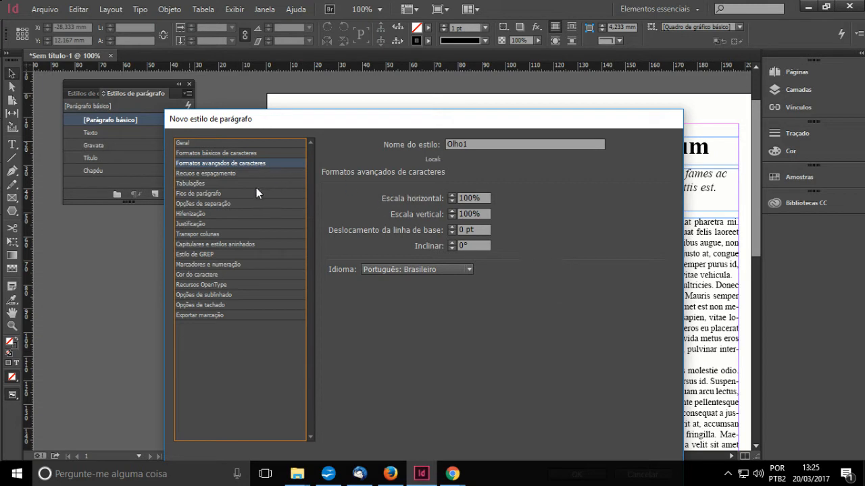
left_click(213, 174)
left_click(519, 198)
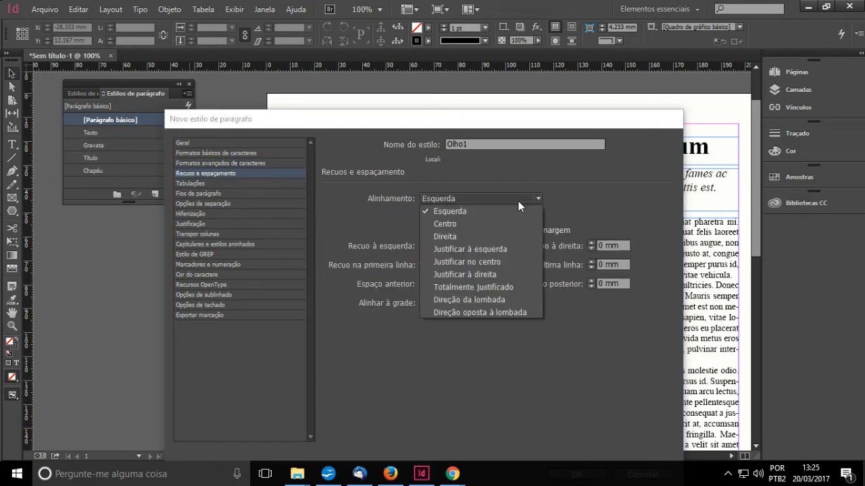
left_click(443, 226)
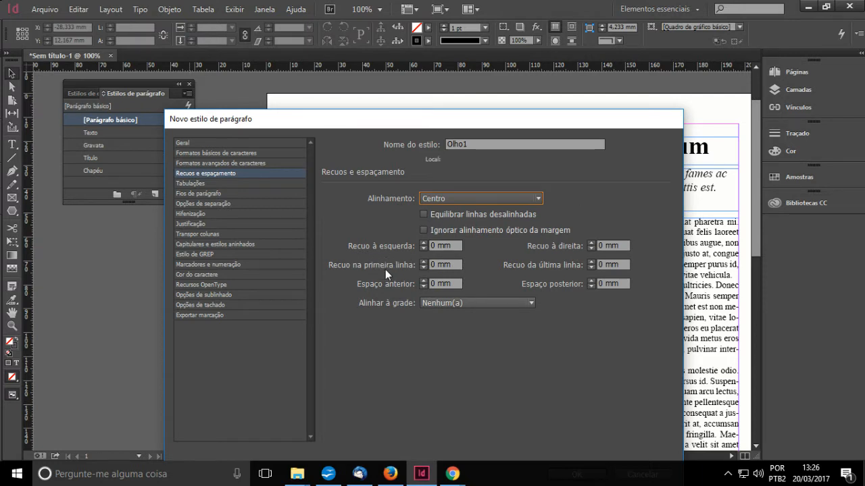
left_click(187, 184)
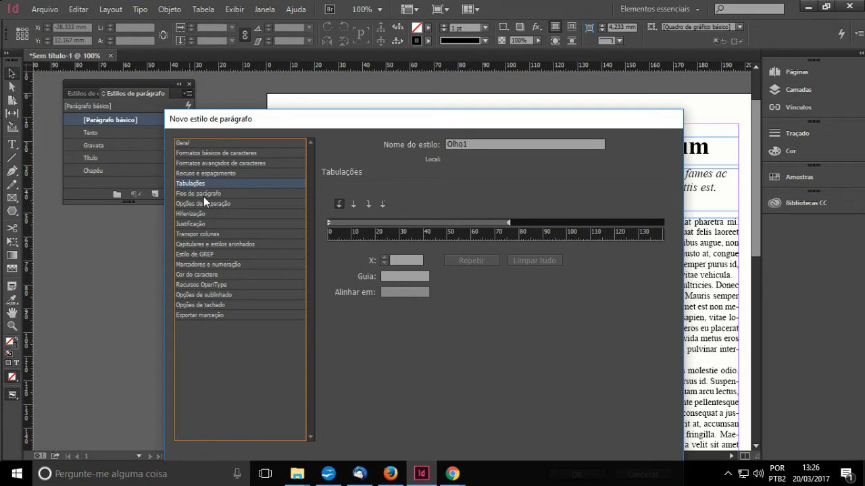
left_click(196, 194)
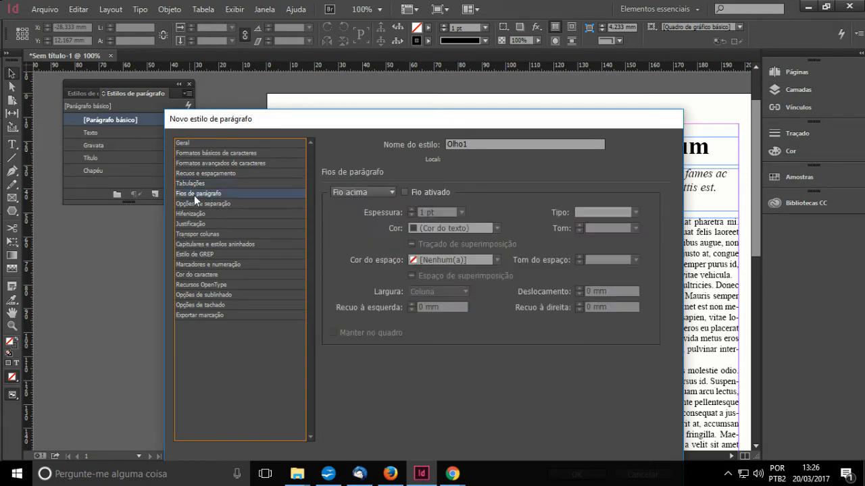
left_click(202, 205)
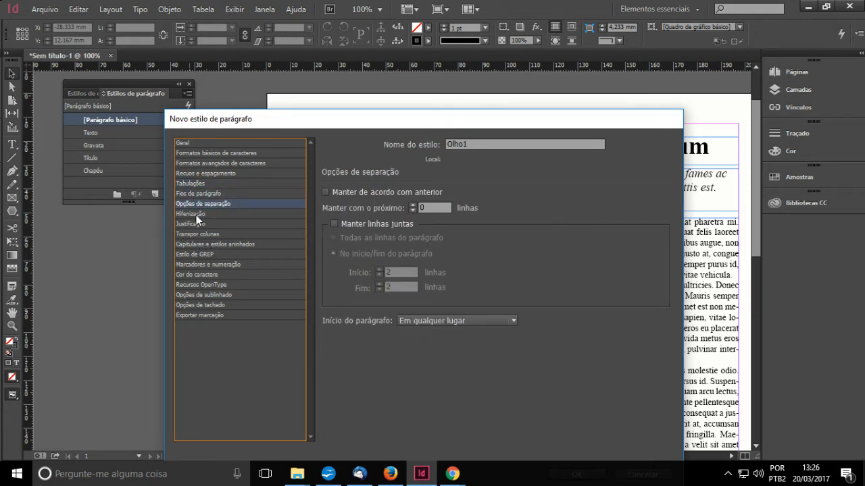
left_click(196, 214)
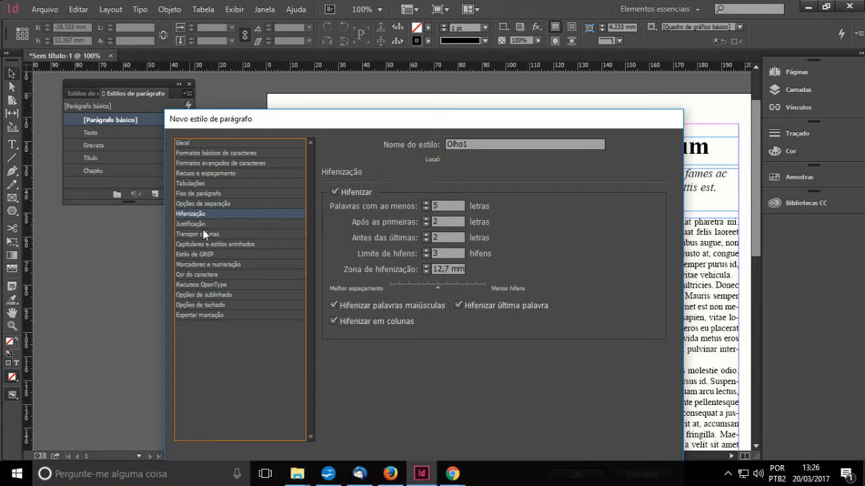
left_click(199, 224)
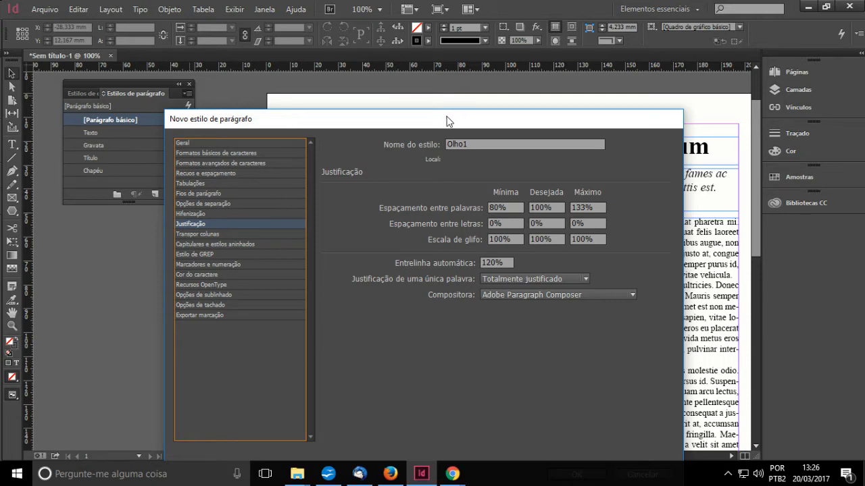
left_click_drag(449, 119, 439, 64)
left_click(568, 419)
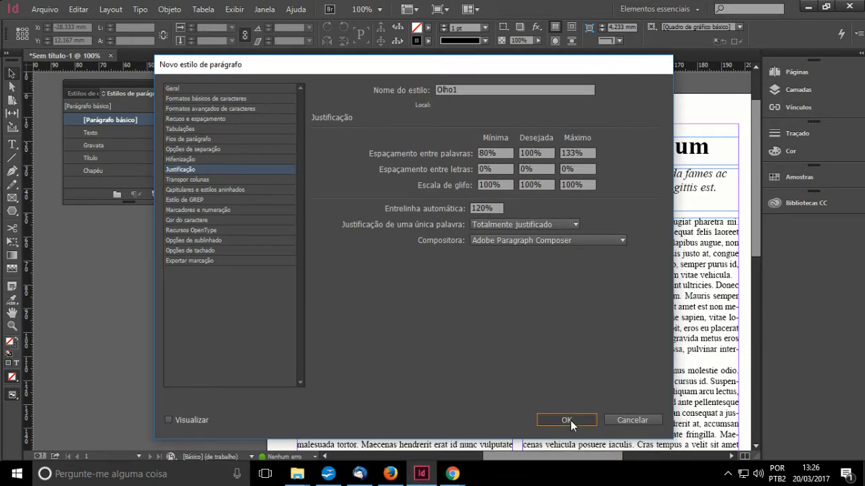
double_click(312, 311)
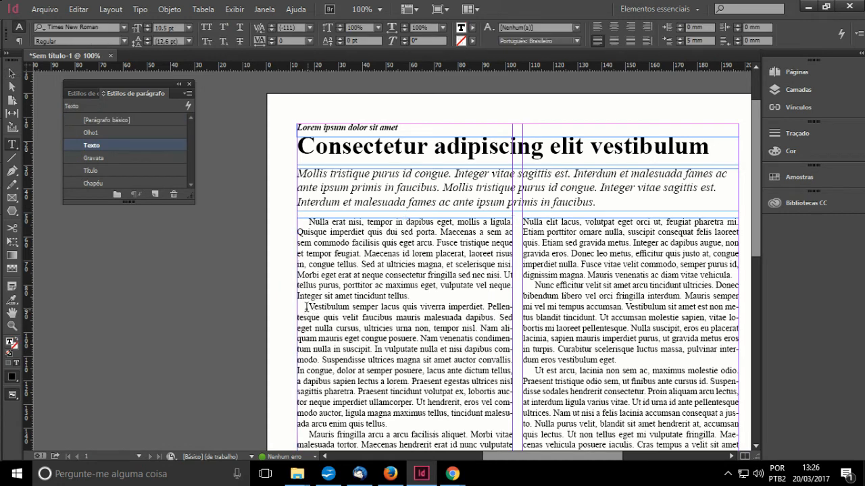
left_click_drag(415, 339, 307, 306)
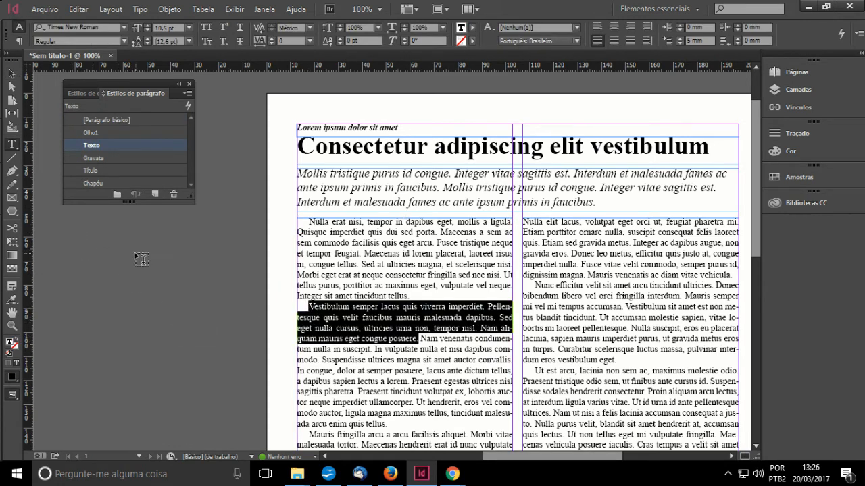
left_click_drag(90, 241, 248, 357)
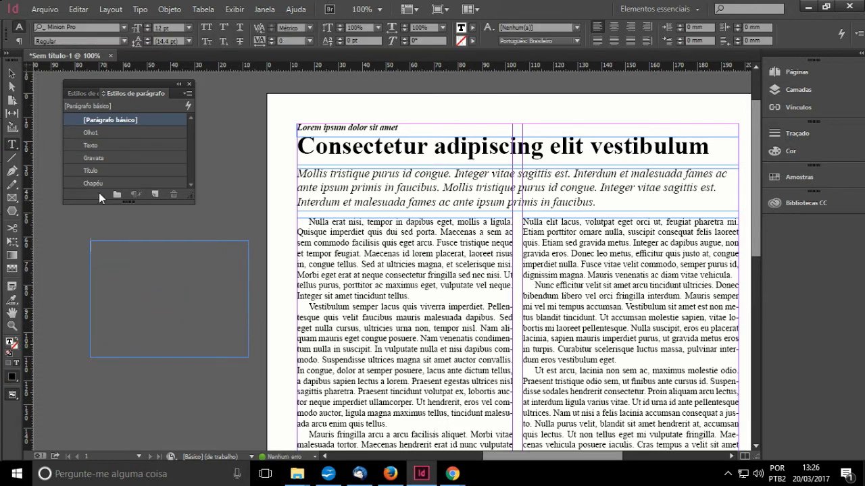
left_click(11, 73)
key("Delete")
Copy the opening sentences of the 'Vestibulum semper lacus' paragraph into a new text frame drawn on the pasteboard.
double_click(340, 338)
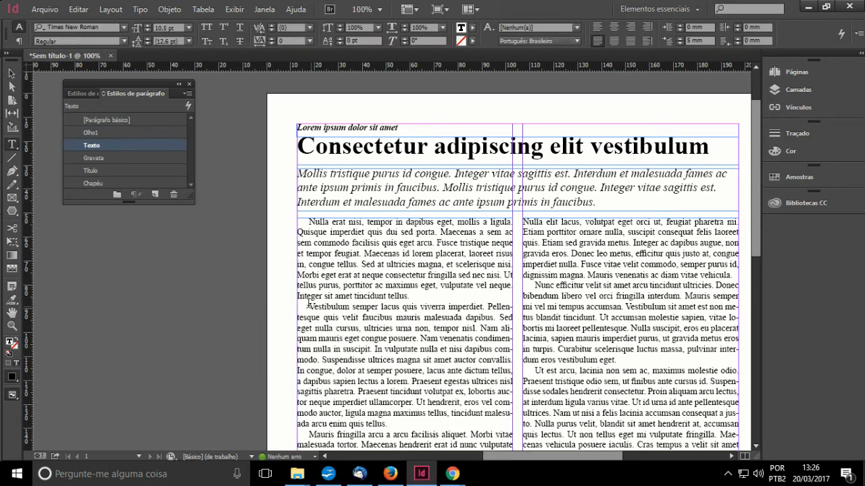
left_click_drag(305, 305, 477, 328)
key("ctrl+c")
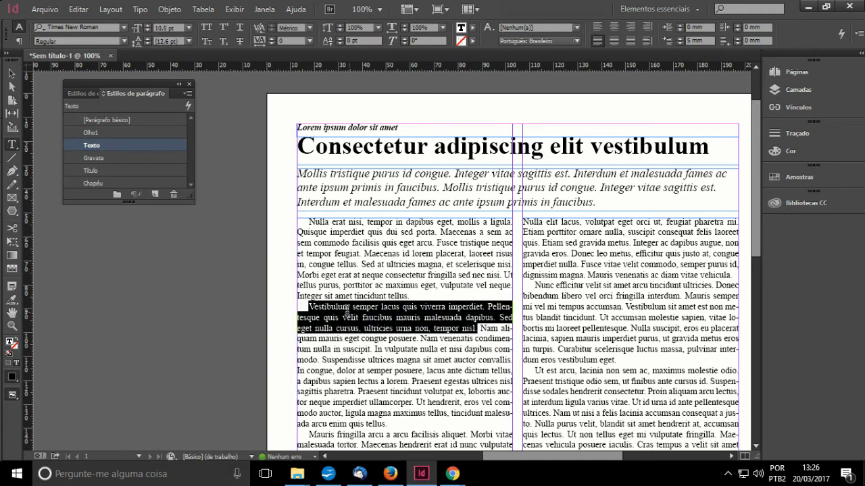
left_click(420, 327)
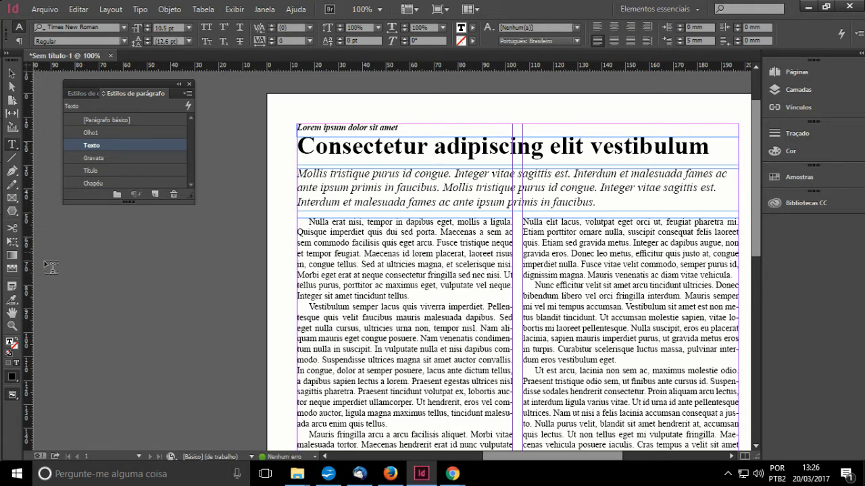
left_click_drag(84, 233, 225, 372)
key("ctrl+v")
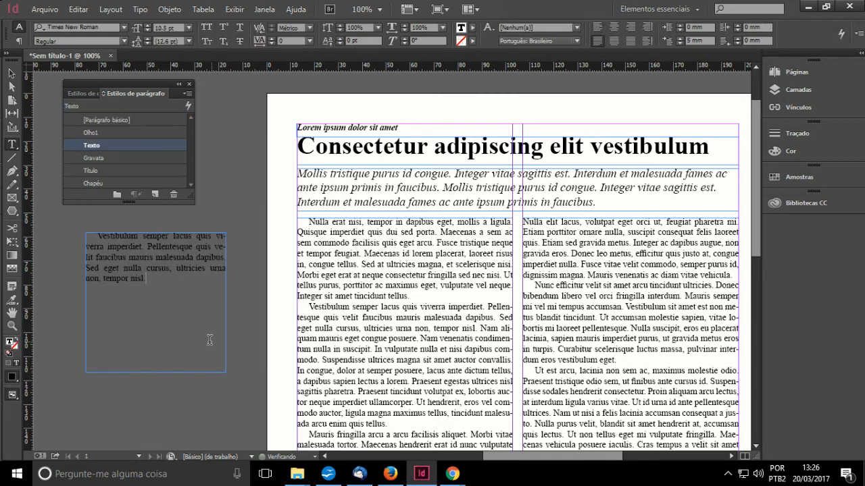
Apply the Olho1 paragraph style to the pasted pull-quote frame.
left_click(11, 73)
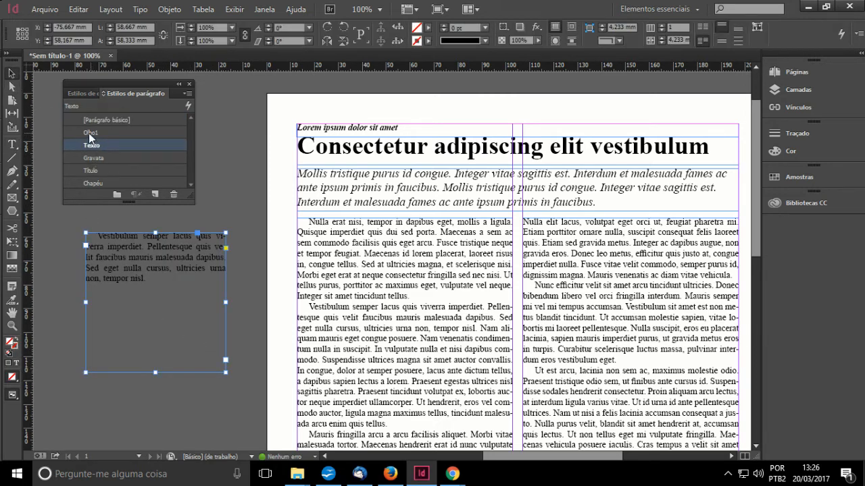
left_click(88, 135)
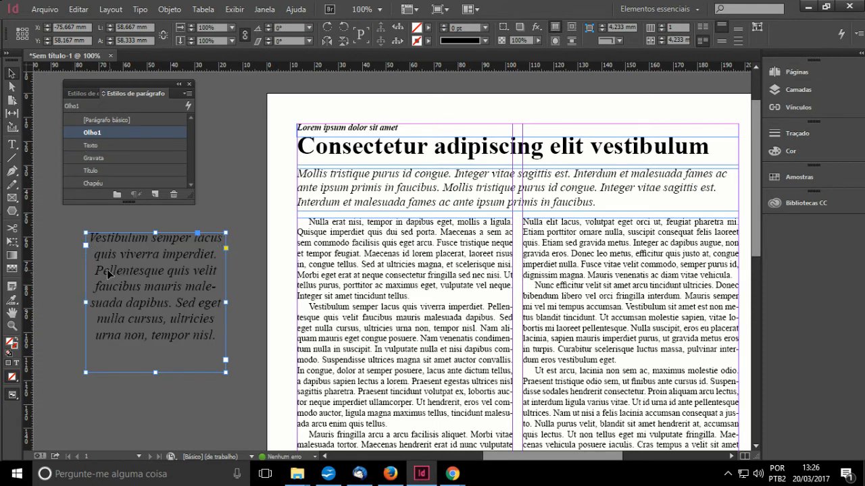
Move the pull-quote frame onto the page, centred between the two body columns.
right_click(149, 273)
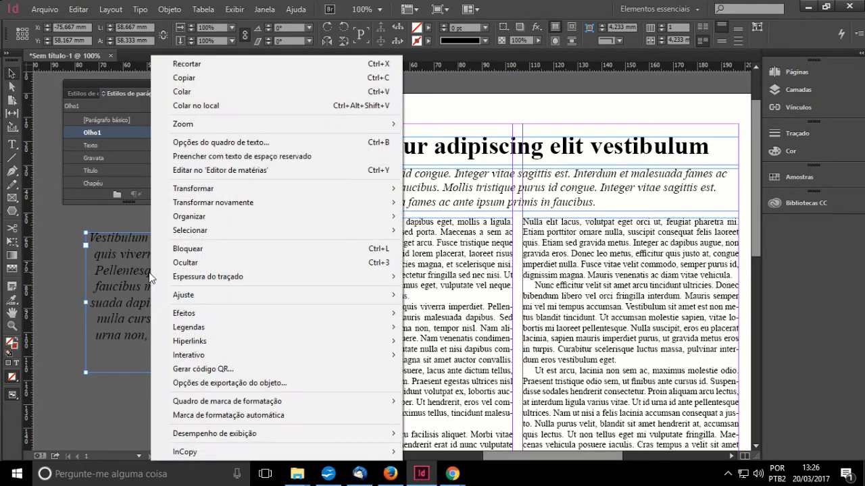
left_click(121, 252)
left_click_drag(149, 279, 515, 302)
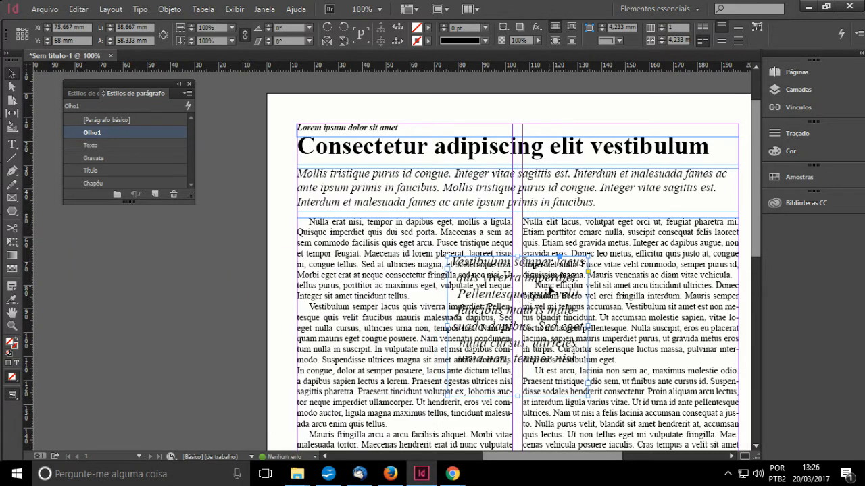
Wrap the body text around the pull-quote frame's bounding box and shorten the frame to fit the quote.
left_click(570, 27)
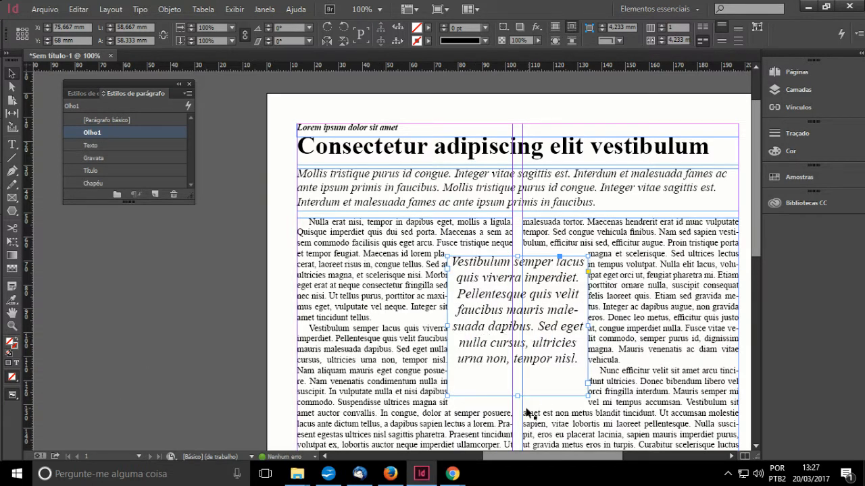
left_click_drag(517, 396, 518, 376)
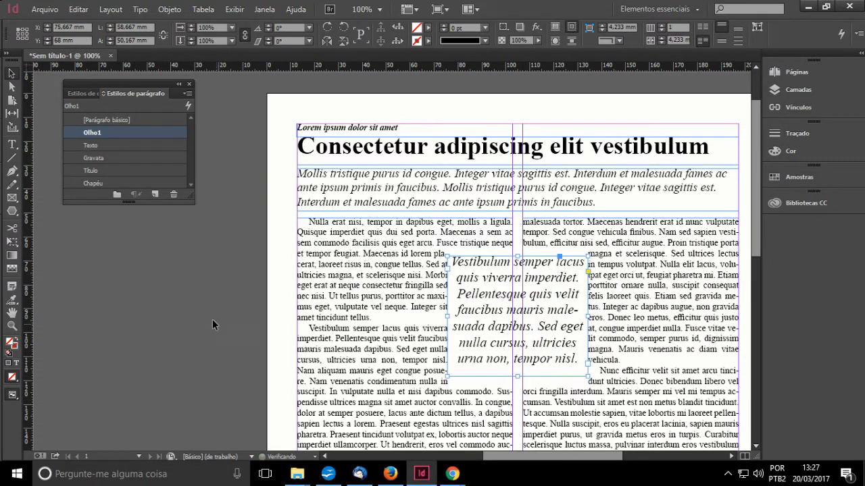
left_click(209, 319)
scroll(205, 319, "down", 3)
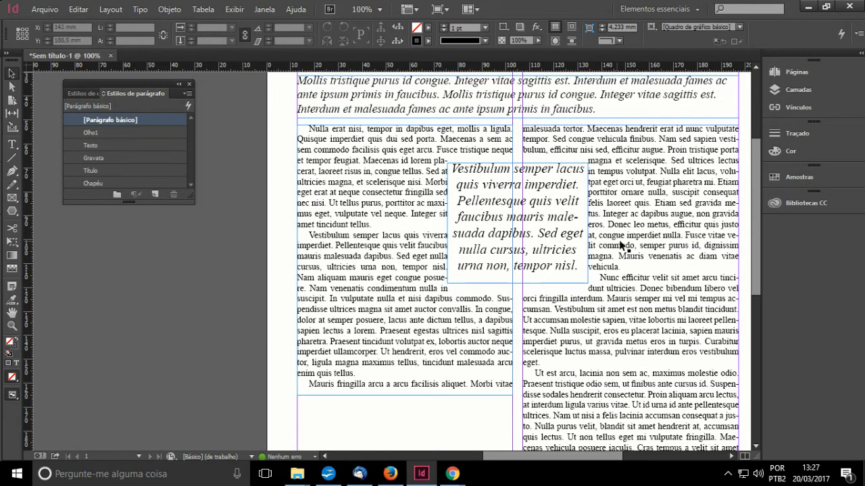
scroll(574, 240, "up", 1)
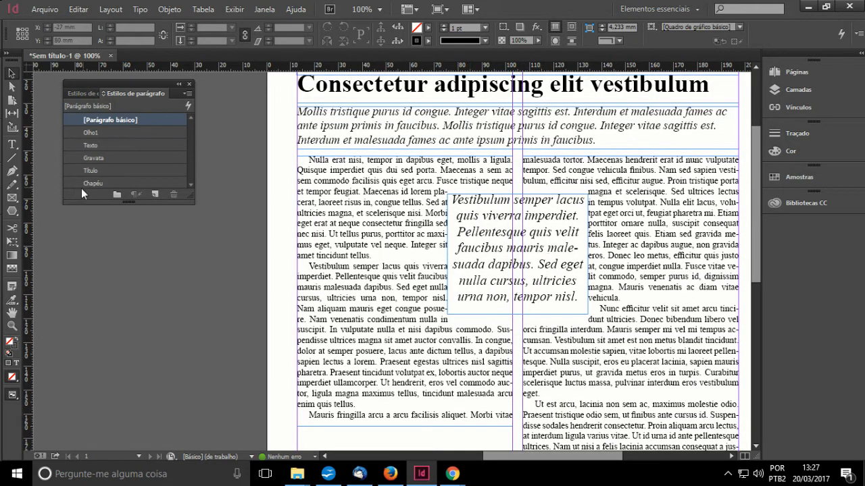
scroll(81, 188, "down", 3)
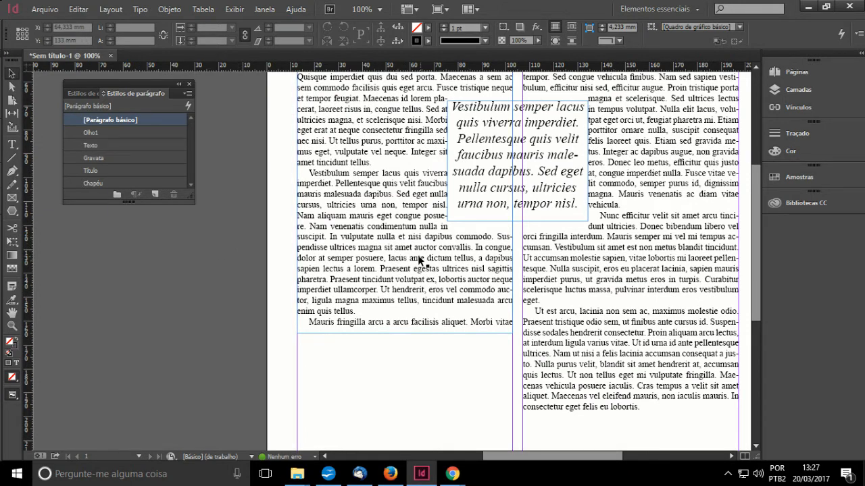
scroll(419, 262, "up", 4)
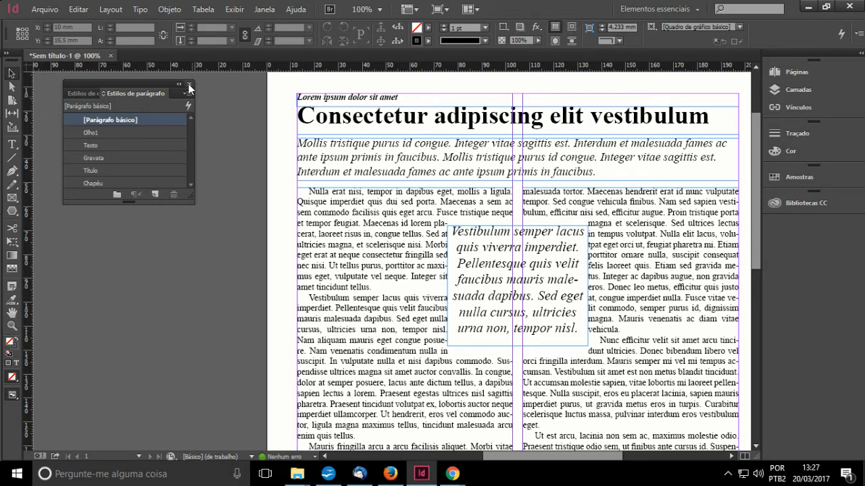
double_click(359, 226)
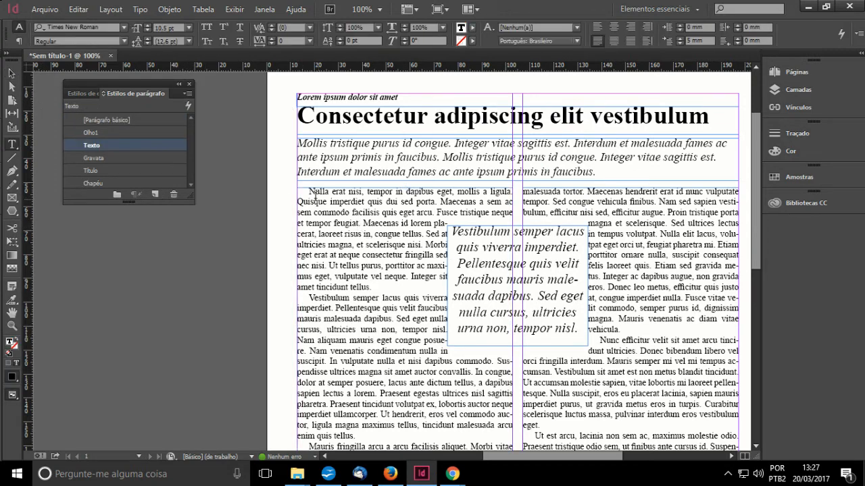
left_click_drag(306, 191, 371, 287)
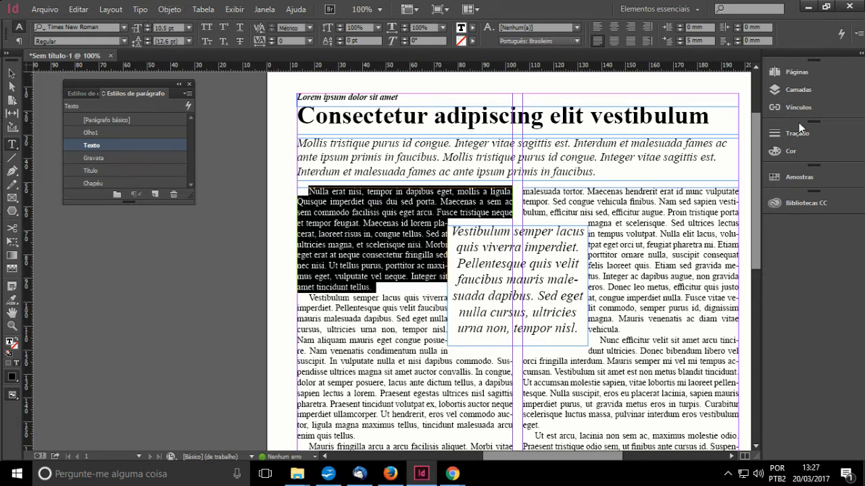
left_click(858, 35)
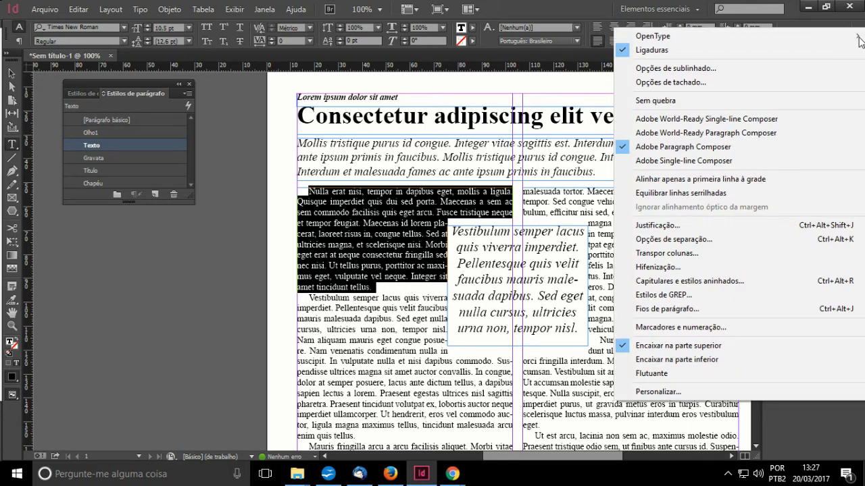
left_click(838, 25)
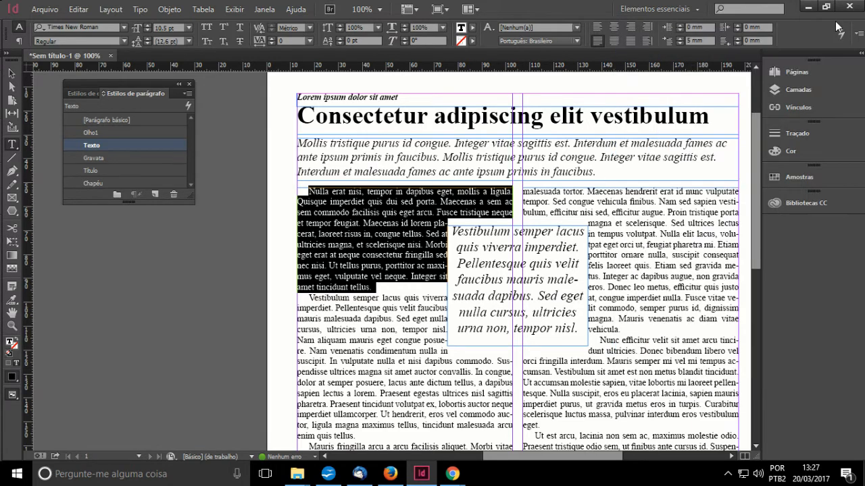
Add a drop cap of 2 lines and 1 character to the opening body paragraph.
left_click(342, 216)
mouse_move(301, 187)
left_mouse_down()
mouse_move(323, 201)
mouse_move(313, 191)
left_mouse_up()
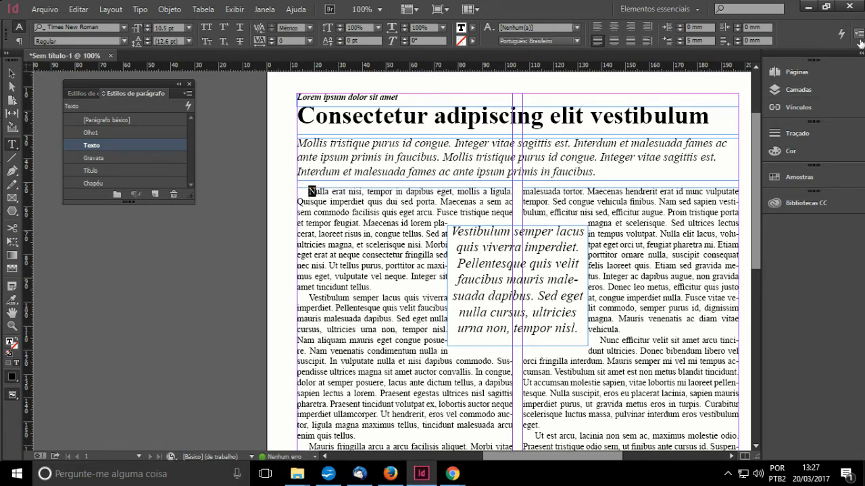
mouse_move(452, 474)
mouse_move(381, 444)
left_click(859, 35)
mouse_move(859, 36)
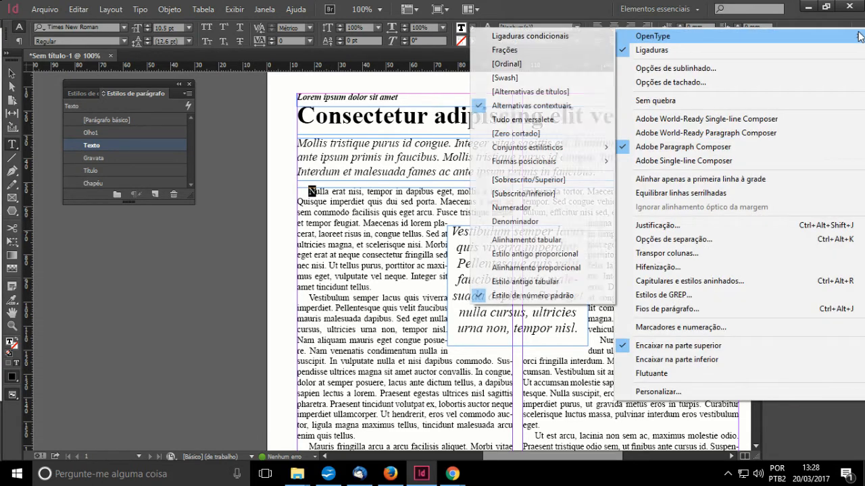
left_click(339, 243)
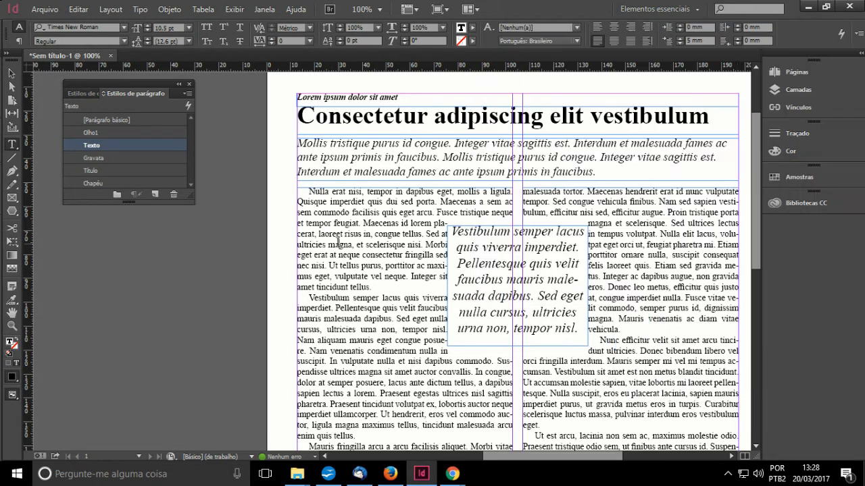
left_click(858, 35)
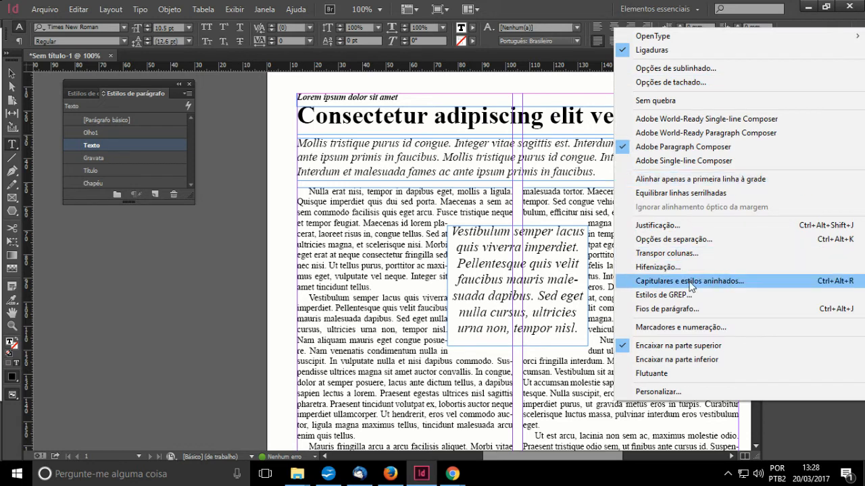
left_click(657, 287)
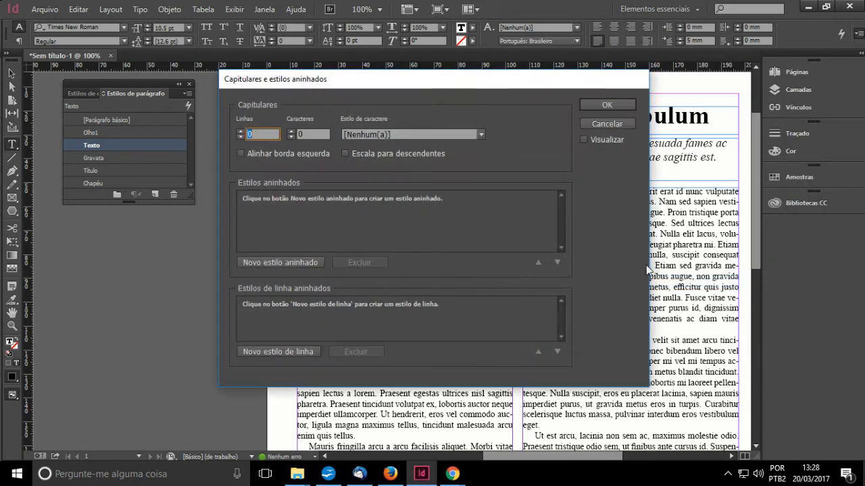
left_click_drag(619, 87, 647, 85)
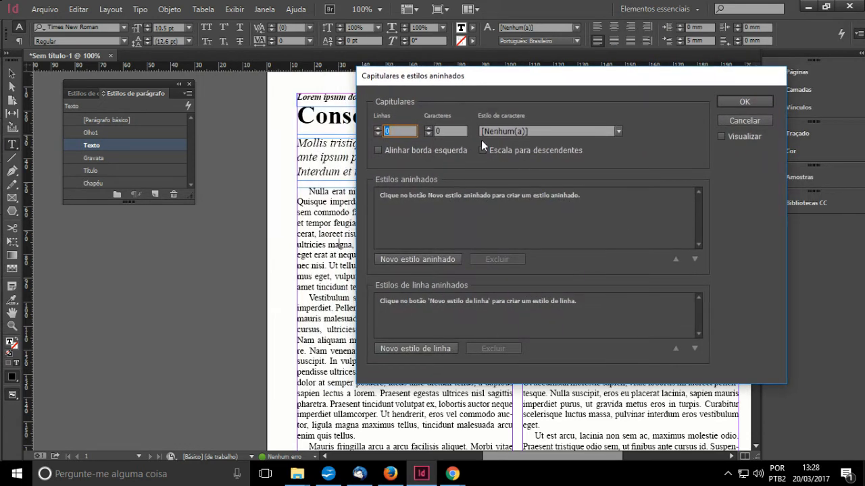
left_click(376, 128)
left_click(744, 102)
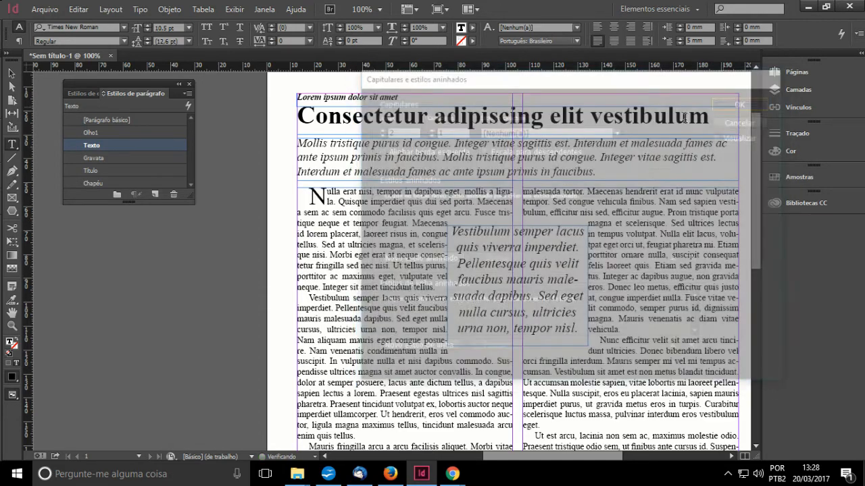
Change the opening paragraph's drop cap to 4 lines and 2 characters.
left_click_drag(310, 196, 329, 197)
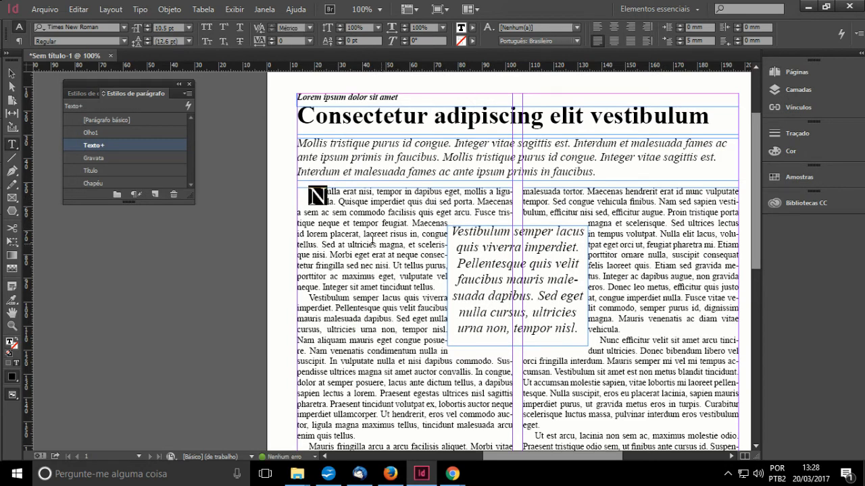
left_click(859, 34)
left_click(666, 280)
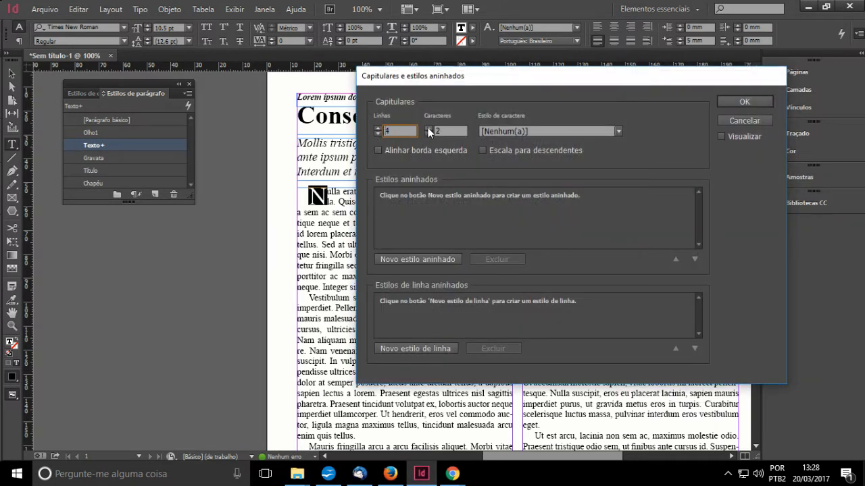
left_click(733, 100)
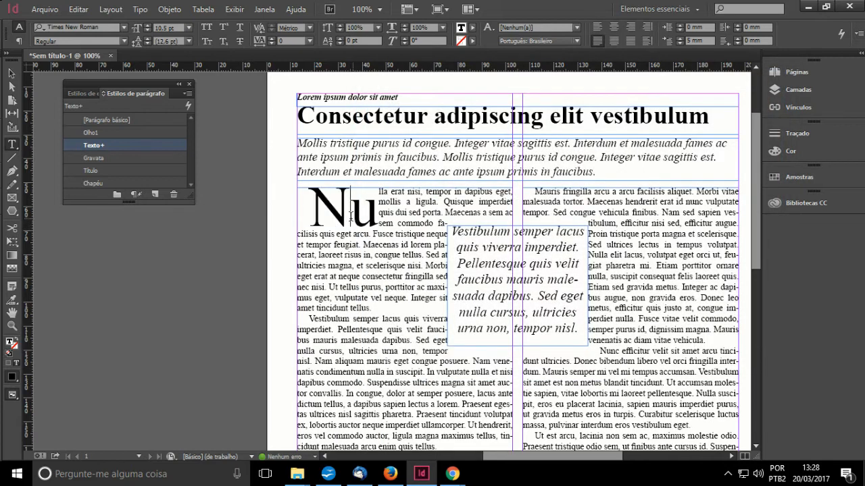
Inspect the drop cap letters by selecting them in the opening paragraph.
left_click_drag(309, 206, 378, 208)
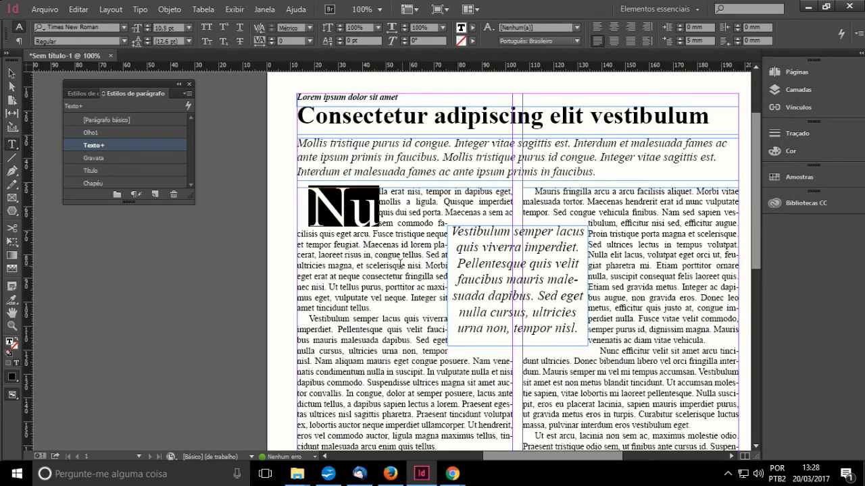
left_click(351, 211)
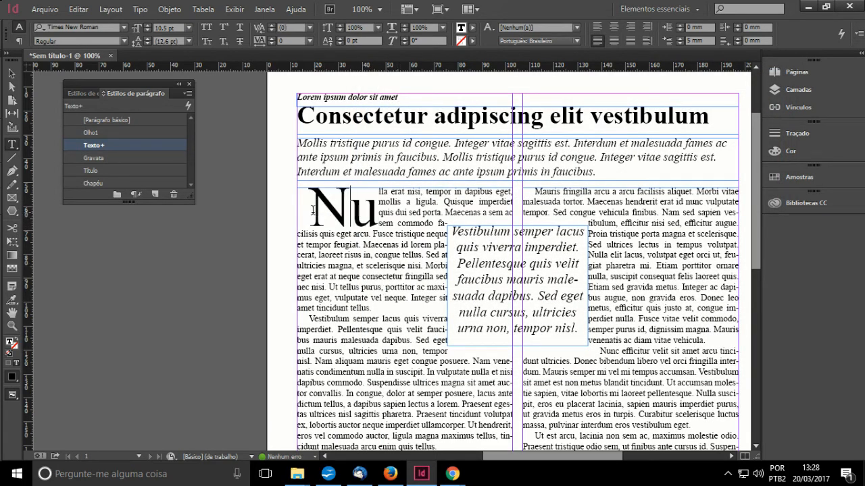
left_click_drag(313, 211, 381, 199)
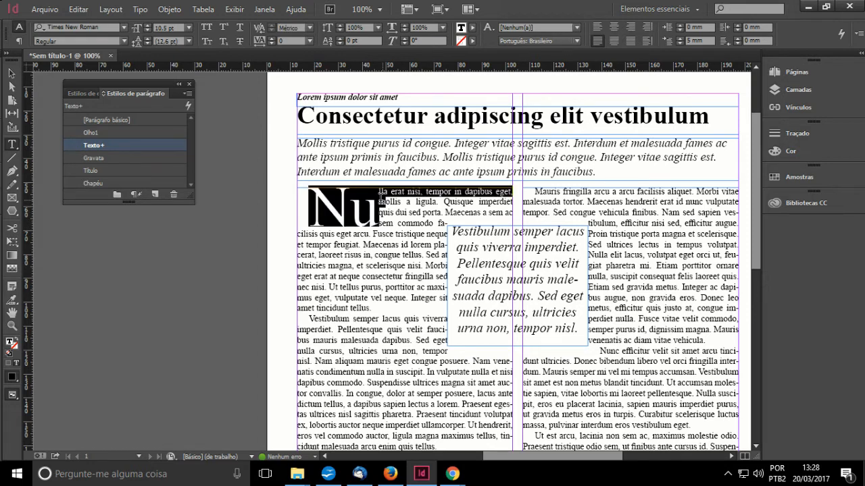
left_click(381, 196)
left_click_drag(313, 203, 326, 203)
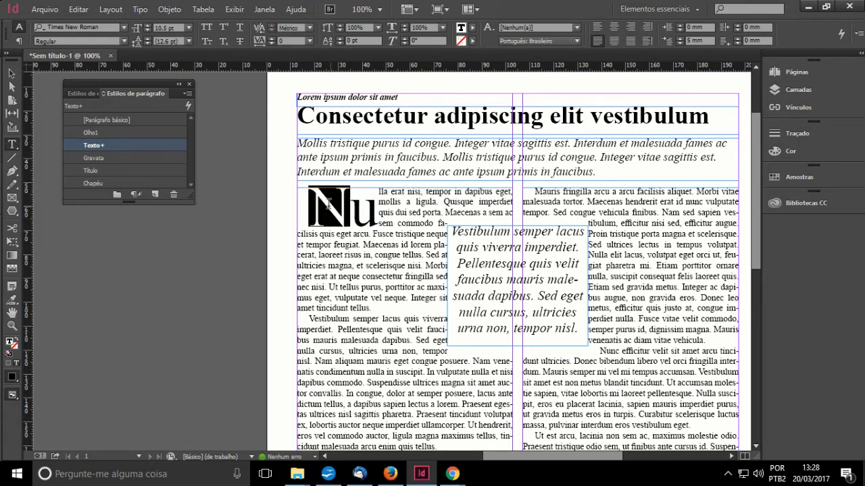
left_click(329, 203)
left_click_drag(379, 206, 320, 201)
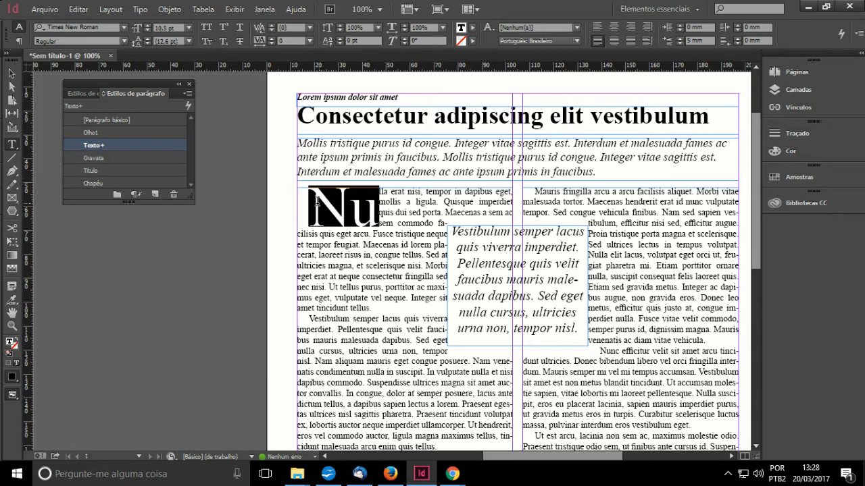
left_click(391, 264)
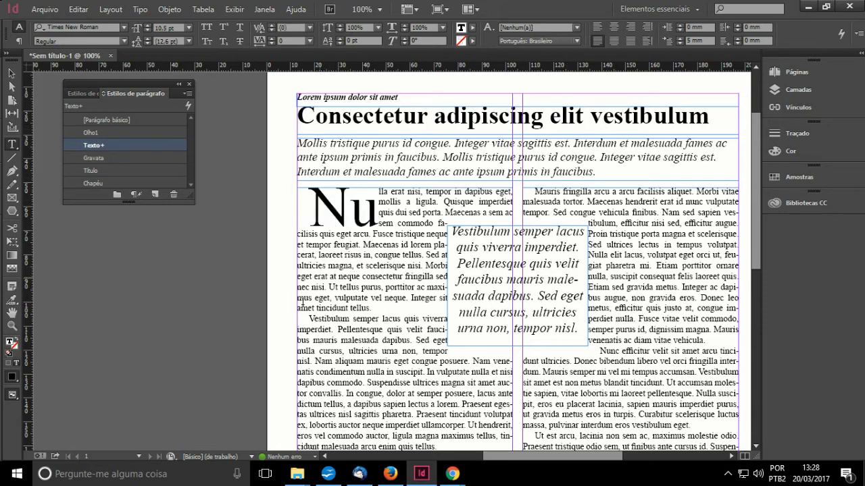
Review the hyphenation settings of the opening body paragraph without changing them.
scroll(317, 319, "down", 2)
double_click(311, 225)
left_click(420, 323)
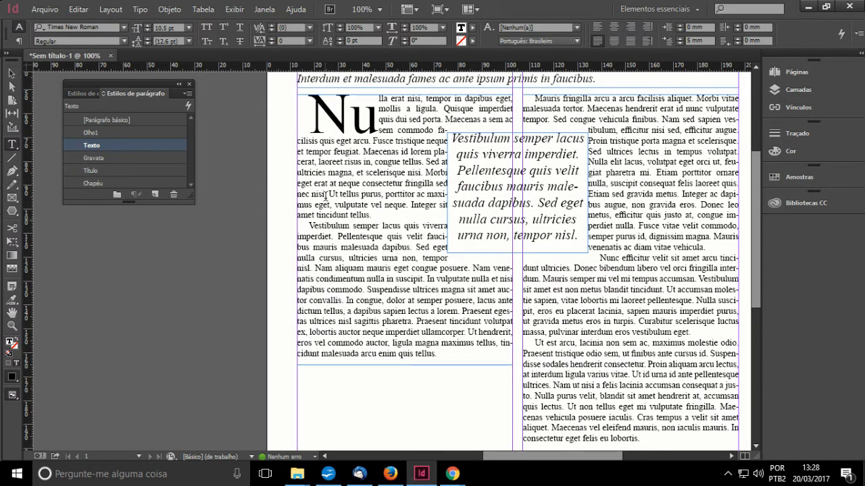
key("Escape")
key("slash")
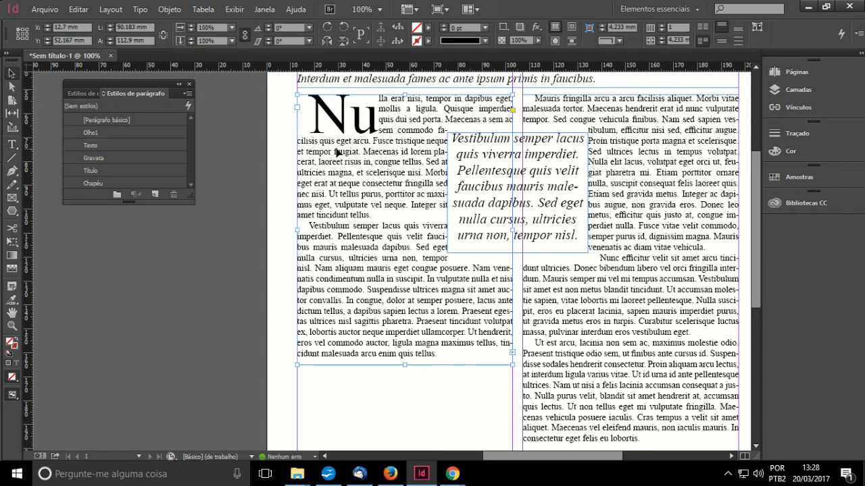
left_click(859, 35)
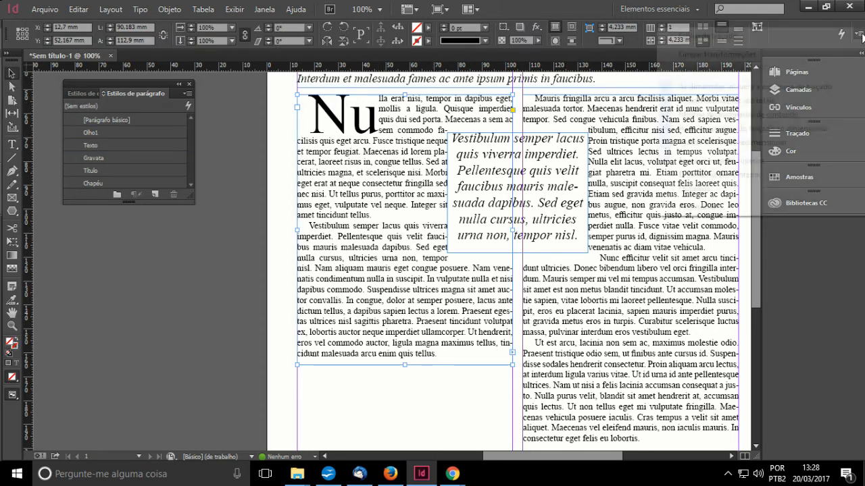
double_click(389, 205)
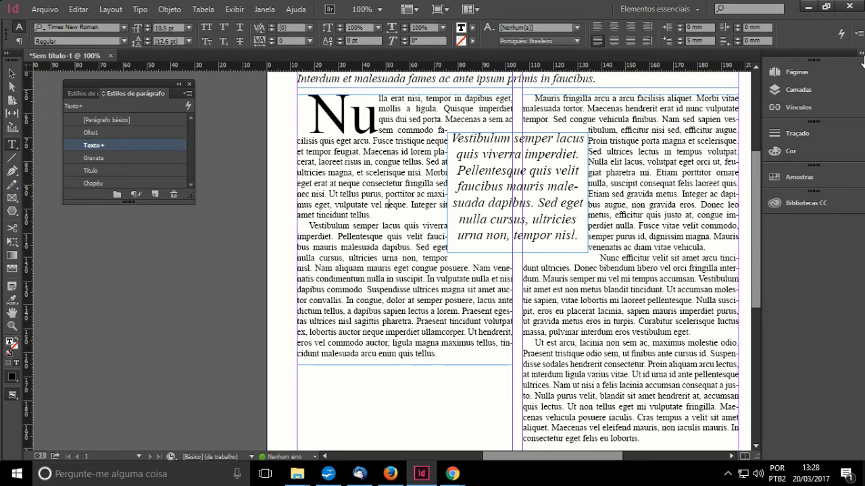
left_click(858, 36)
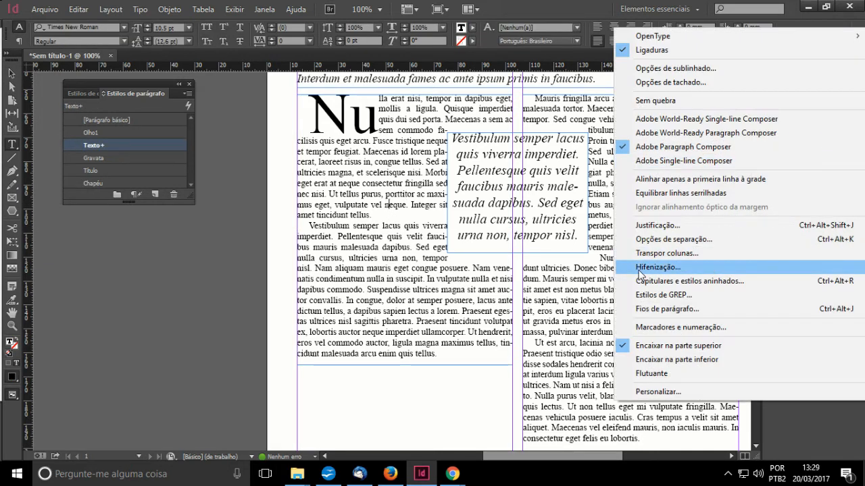
left_click(641, 270)
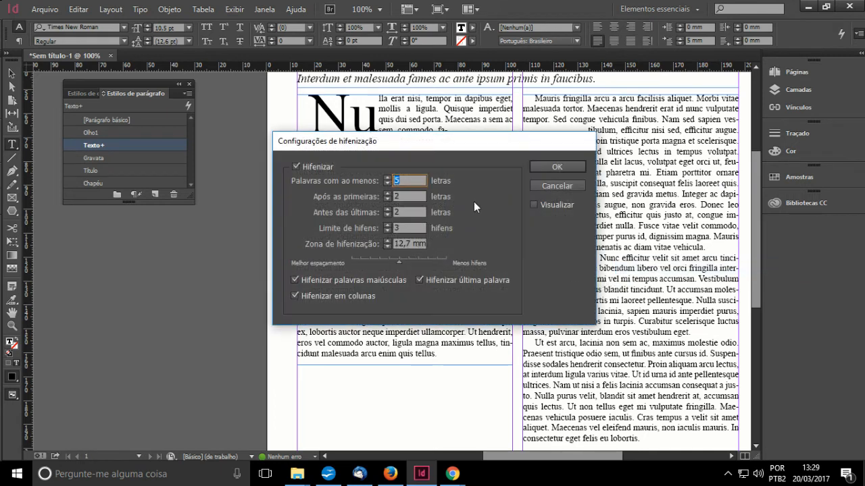
left_click_drag(508, 147, 522, 177)
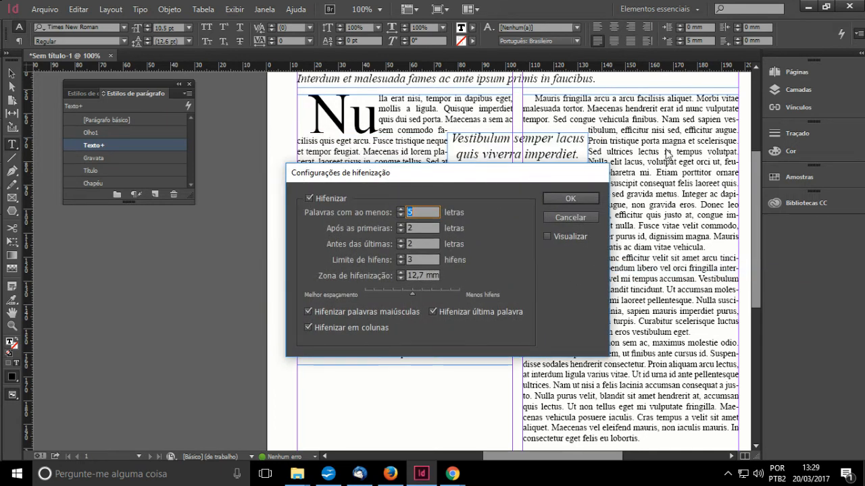
left_click(590, 216)
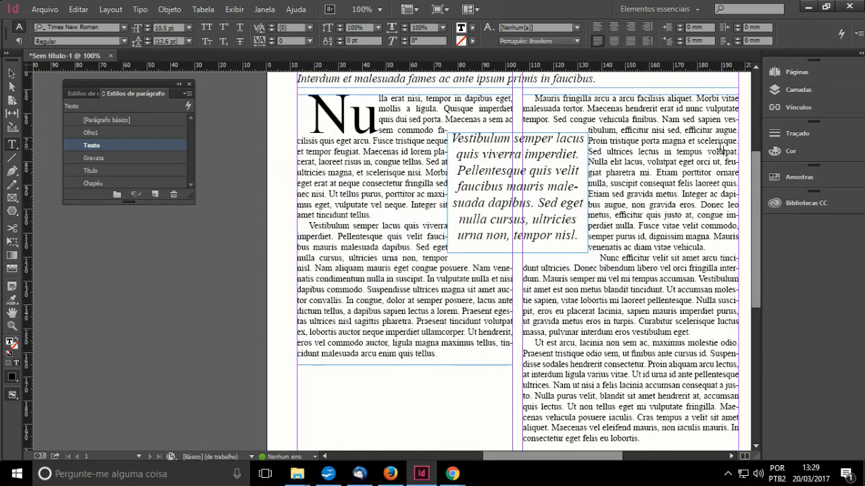
Select lines of the right body column to examine how its words are hyphenated.
left_click_drag(723, 151, 714, 232)
left_click(713, 232)
left_click_drag(712, 150, 711, 238)
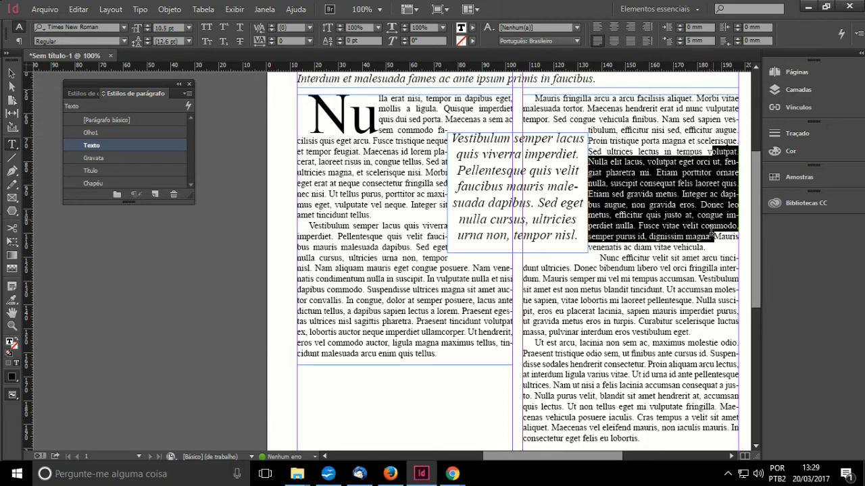
scroll(711, 161, "up", 2)
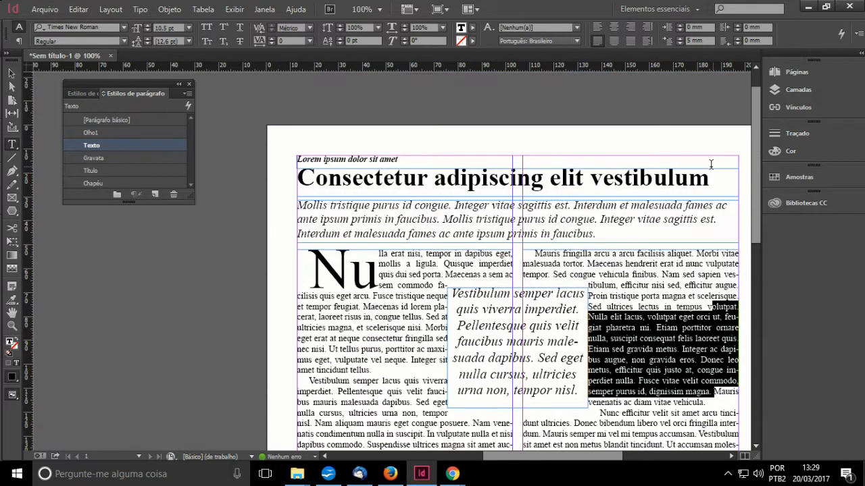
left_click(677, 189)
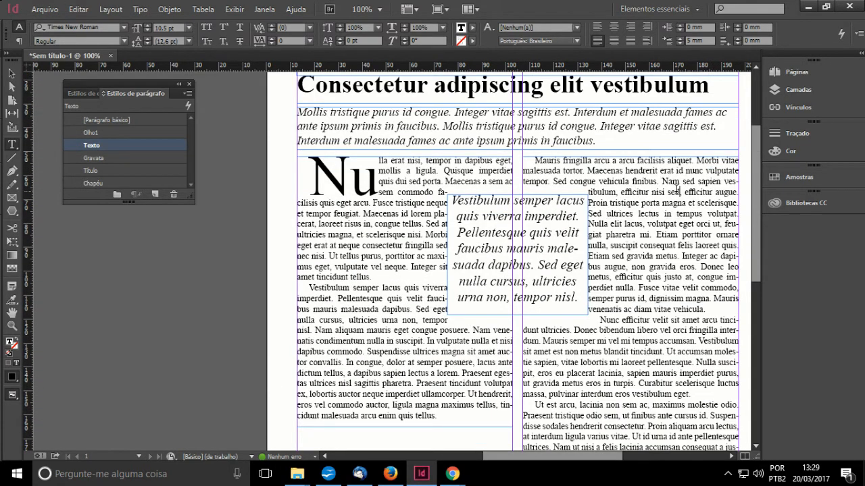
Narrow the italic standfirst frame to about 39 mm wide and move it onto the pasteboard.
left_click(11, 73)
left_click(723, 139)
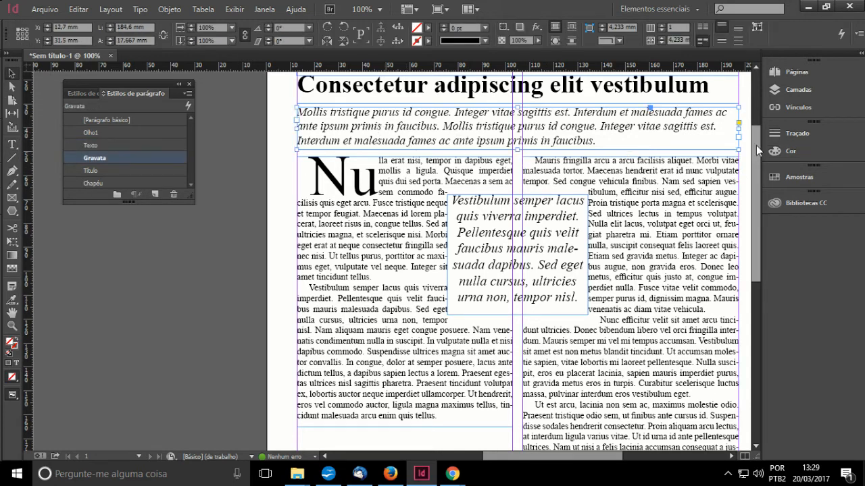
left_click_drag(738, 128, 391, 130)
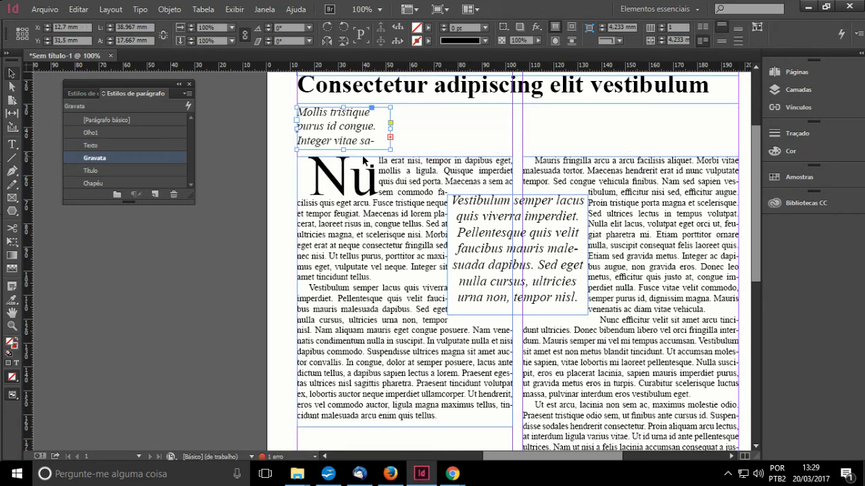
left_click_drag(343, 150, 166, 430)
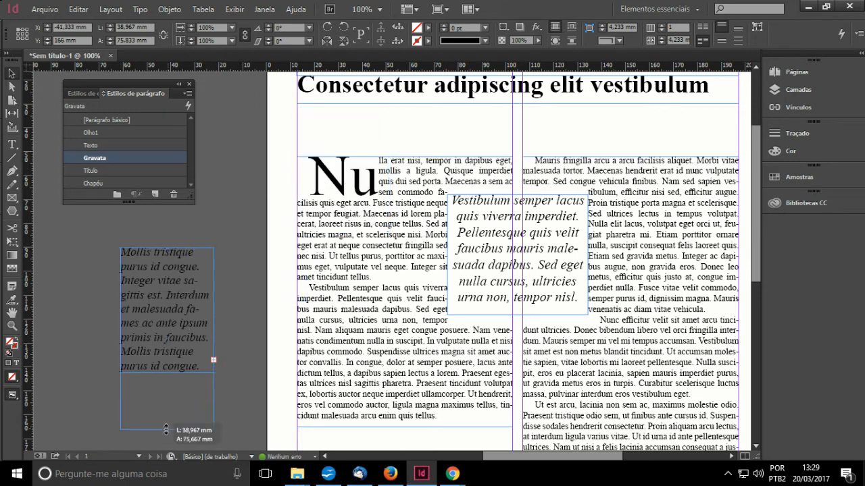
Resize the standfirst frame on the pasteboard to about 29 mm wide to test hyphenation in a narrow column.
left_click_drag(214, 338, 172, 332)
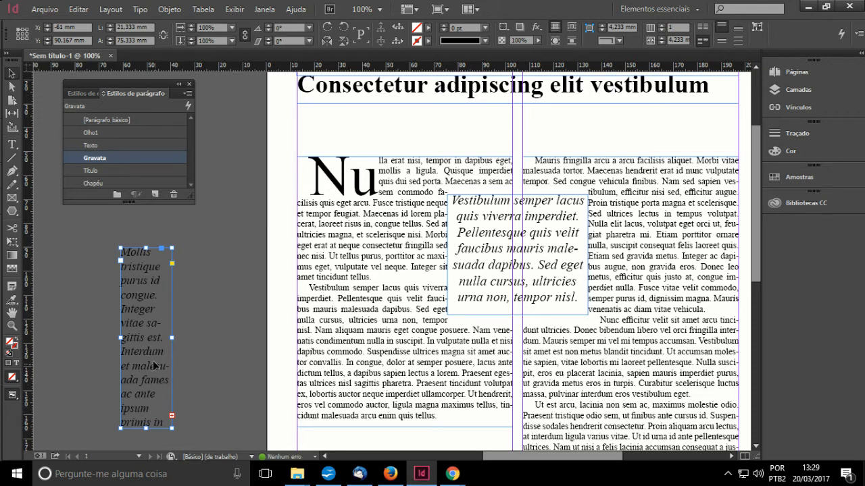
double_click(148, 340)
key("ctrl+a")
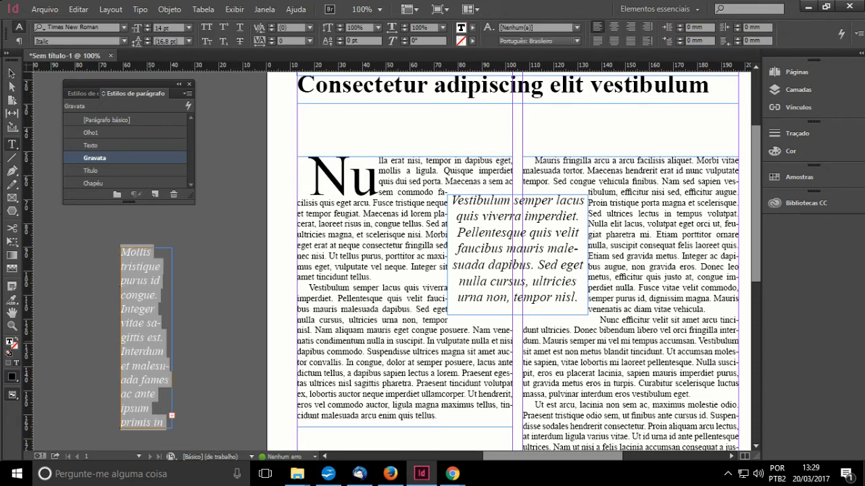
key("Escape")
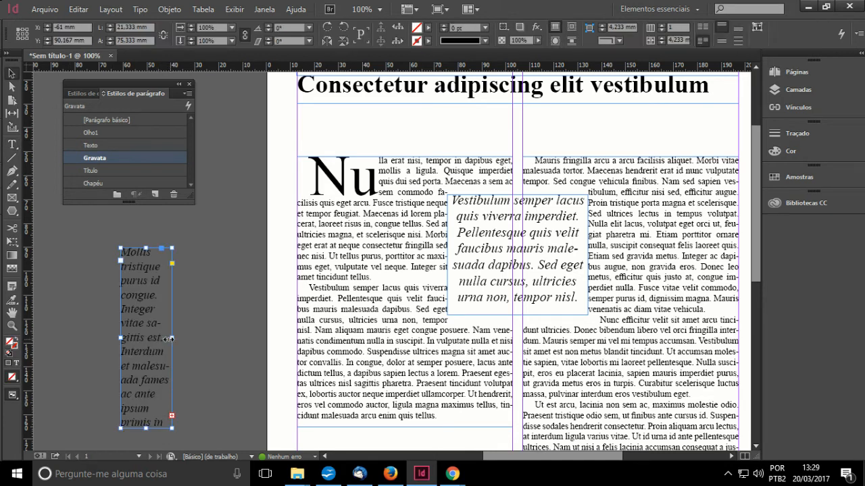
left_click_drag(171, 337, 190, 337)
double_click(171, 311)
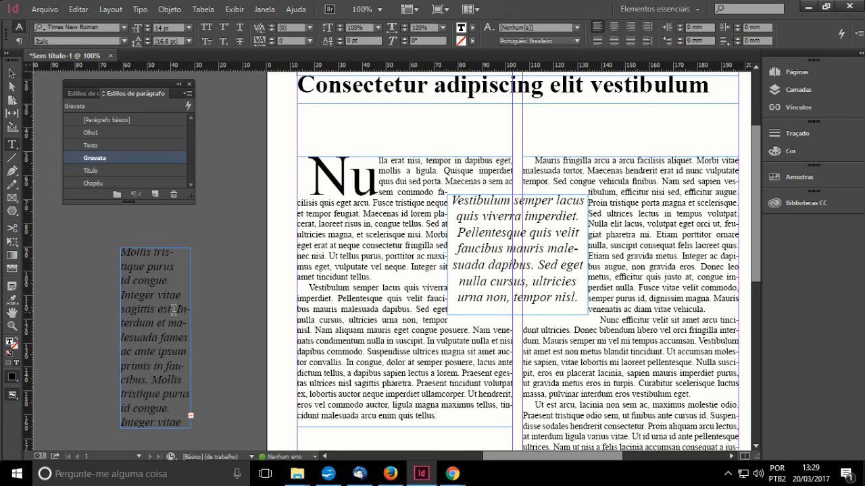
Turn off hyphenation for all the text in the narrow standfirst frame.
left_click(11, 73)
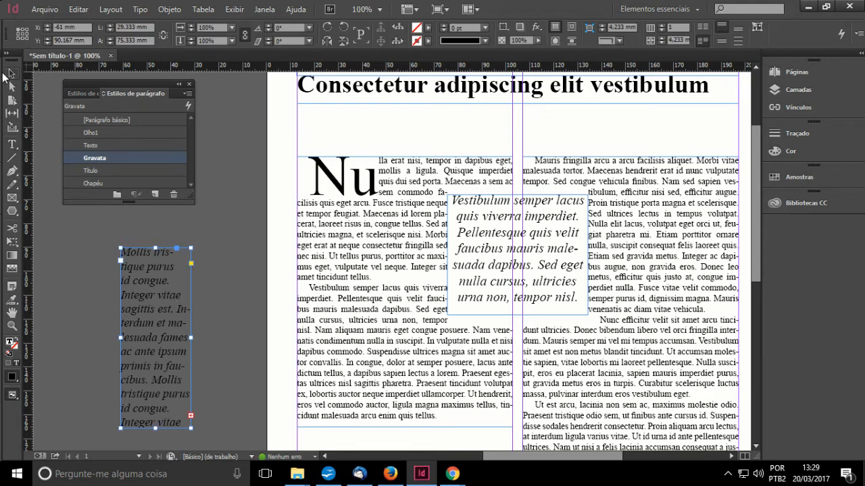
left_click(858, 35)
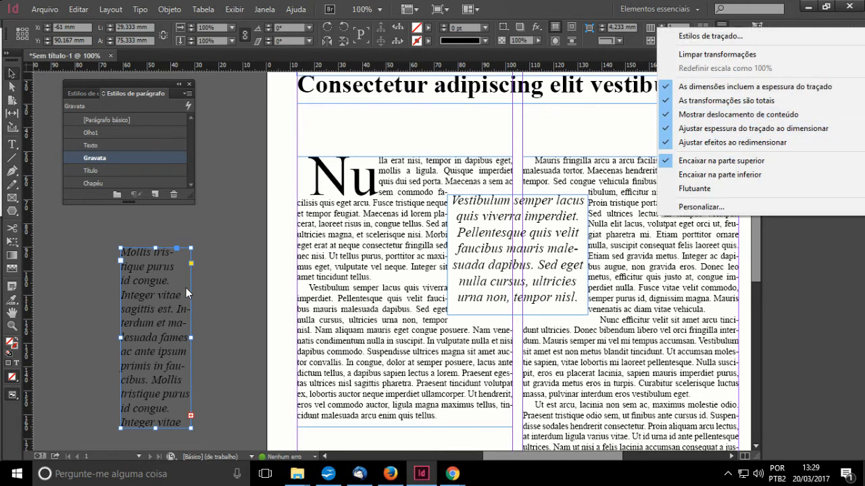
double_click(168, 277)
key("ctrl+a")
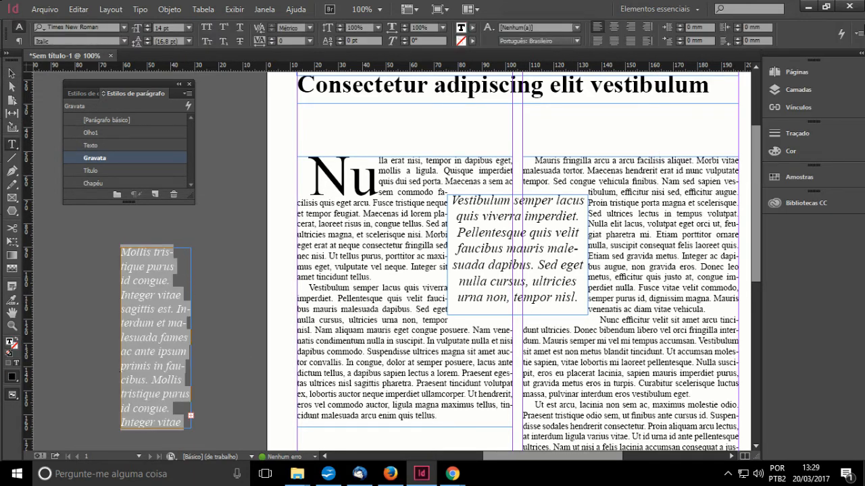
left_click(858, 35)
left_click(669, 266)
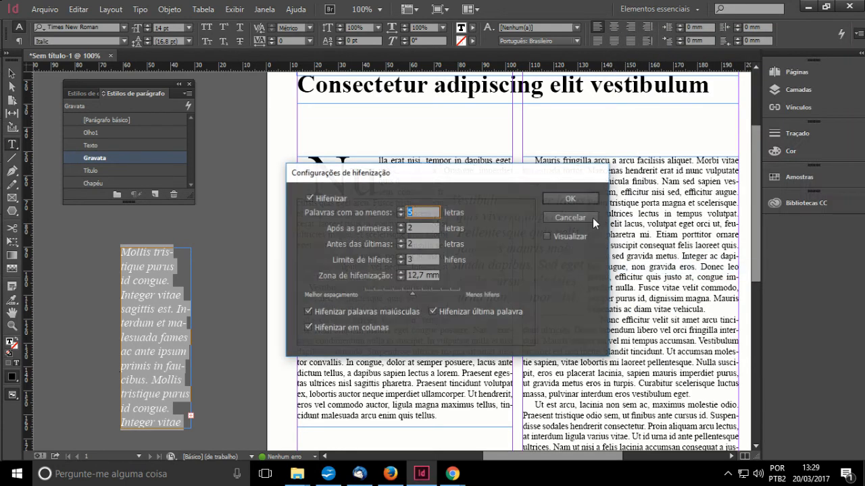
left_click(308, 199)
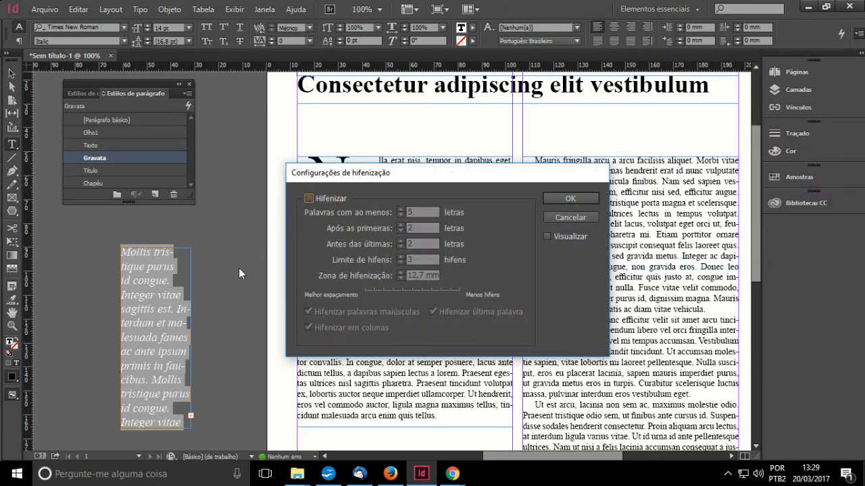
left_click(564, 198)
left_click(858, 38)
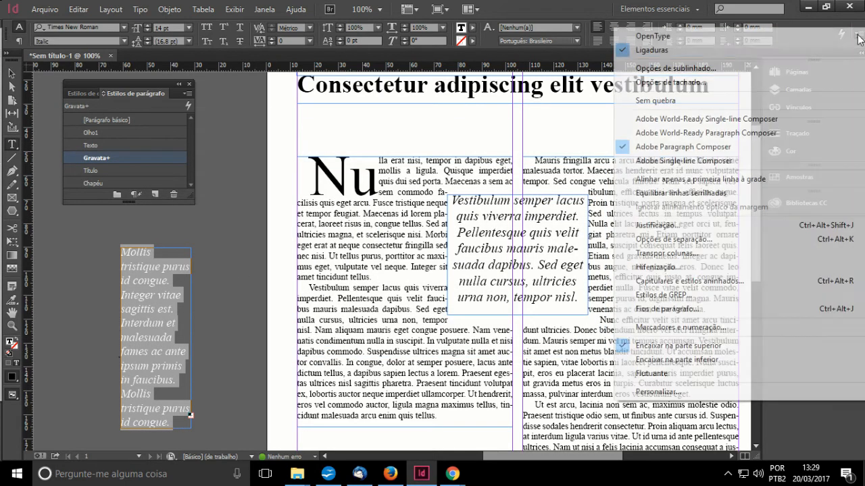
left_click(668, 267)
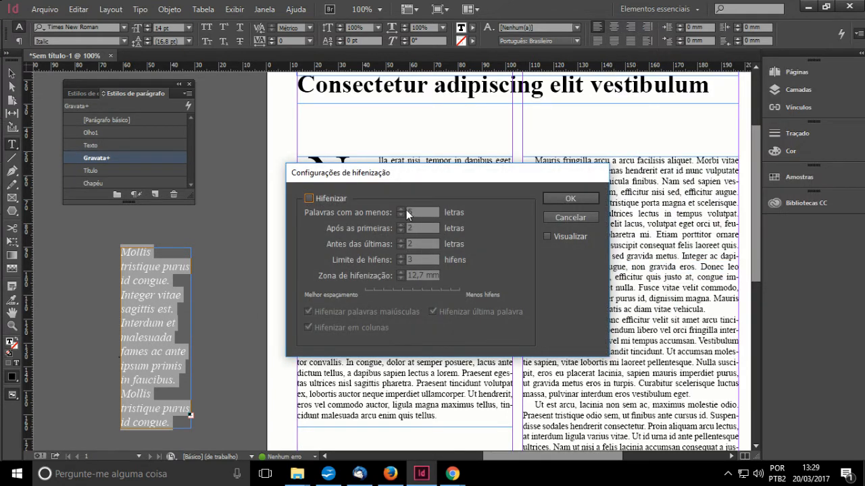
left_click(308, 198)
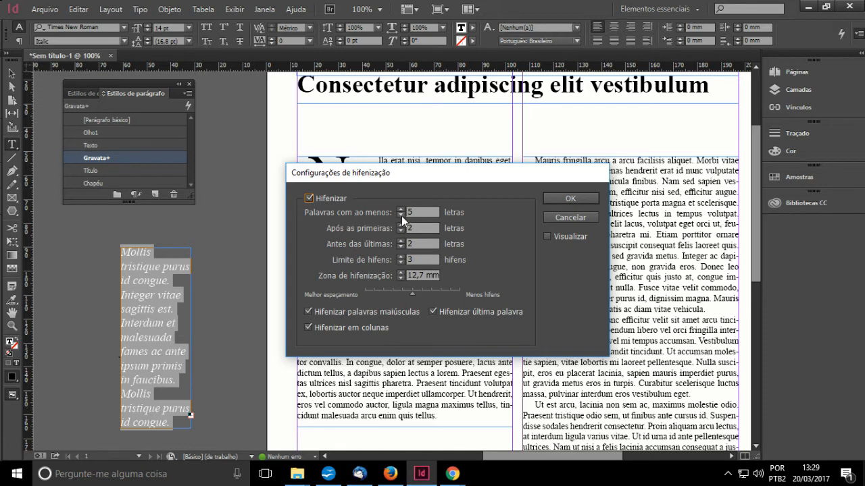
left_click(399, 215)
left_click(407, 228)
left_click(400, 225)
left_click(558, 219)
mouse_move(466, 464)
left_click(383, 405)
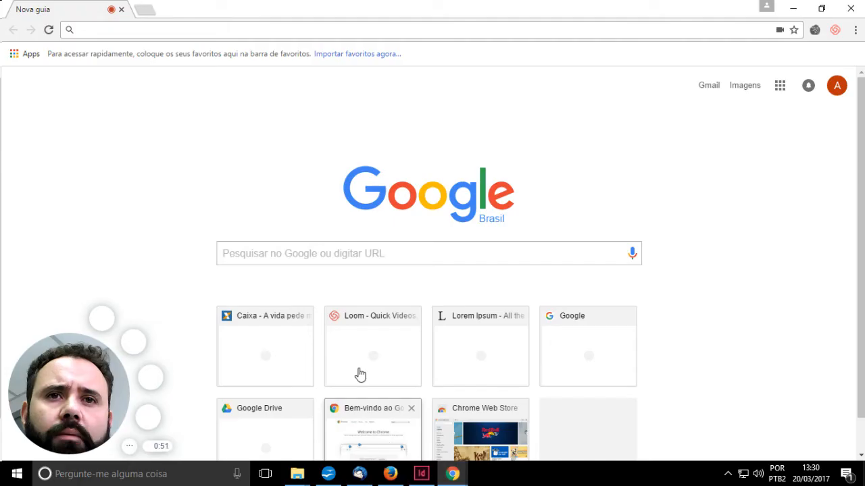